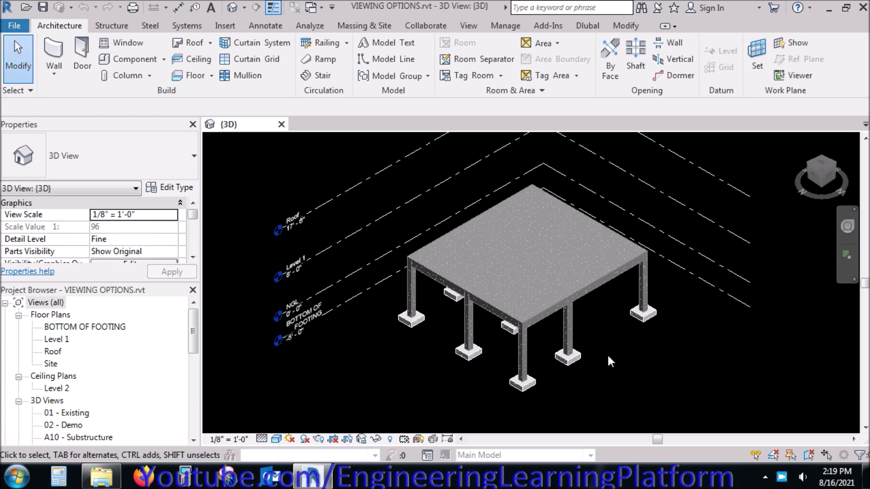
- Pan the concrete frame toward the view centre and zoom in on the slab, columns and footings
middle_click_drag(608, 353, 600, 356)
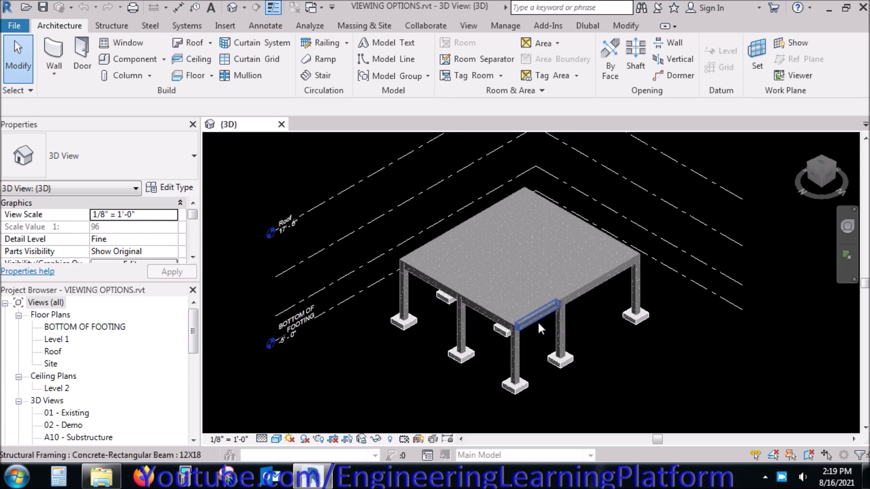
scroll(542, 316, "up", 1)
scroll(543, 312, "up", 1)
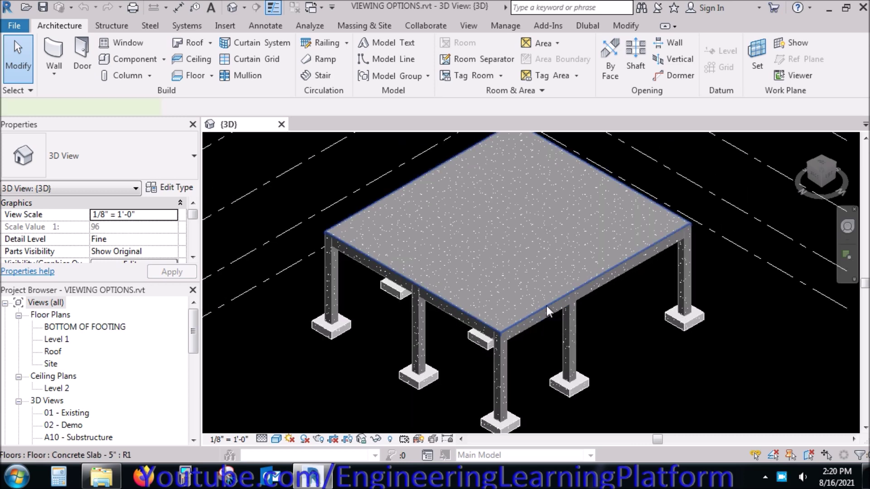
left_click(547, 310)
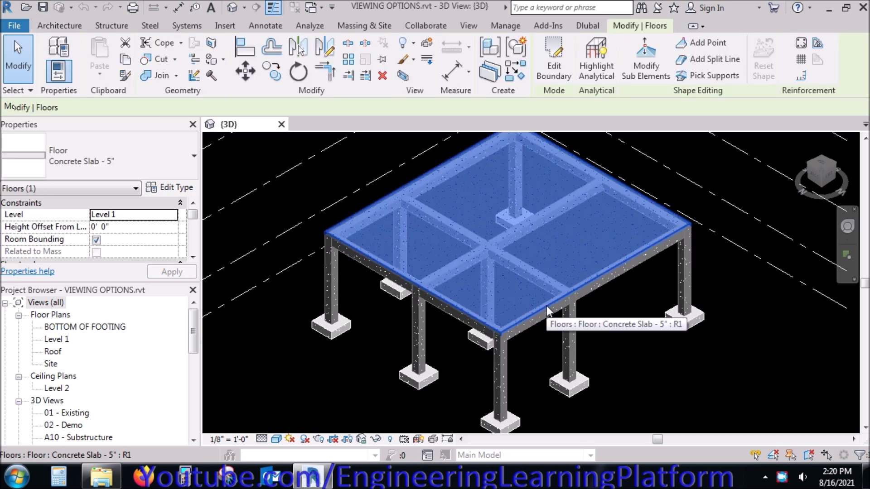
key("Escape")
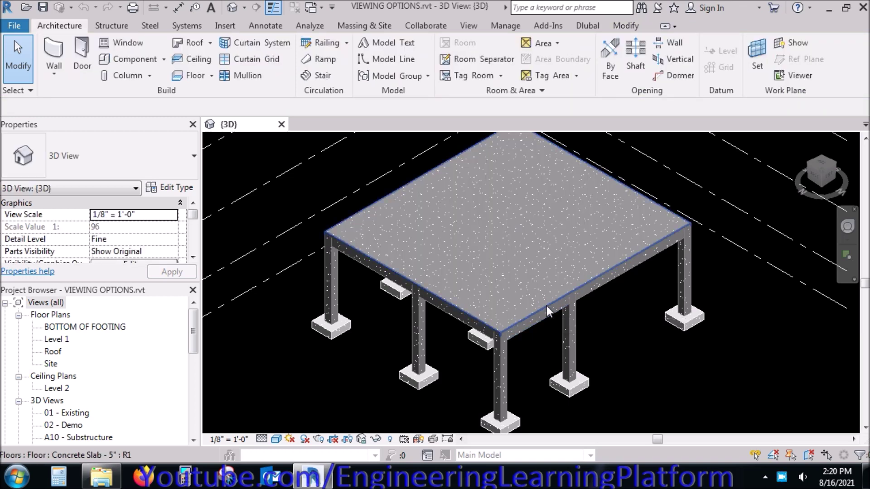
left_click(546, 306)
right_click(614, 332)
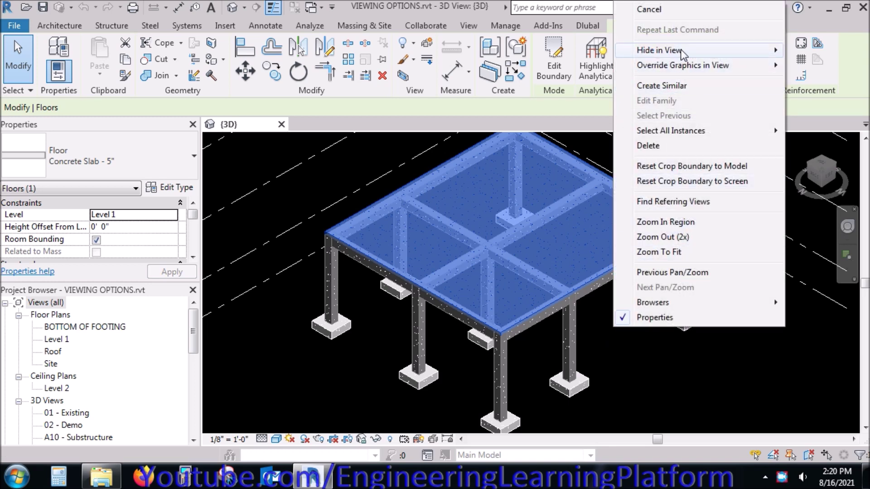
mouse_move(682, 53)
left_click(590, 52)
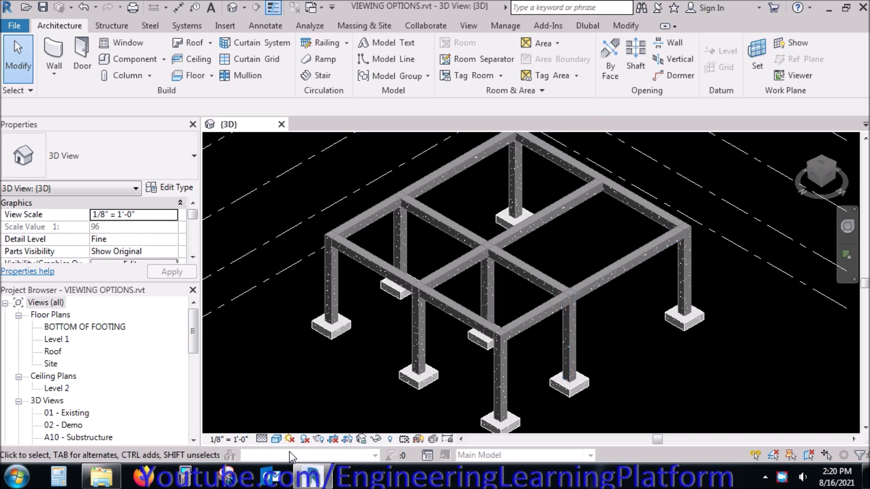
left_click(391, 440)
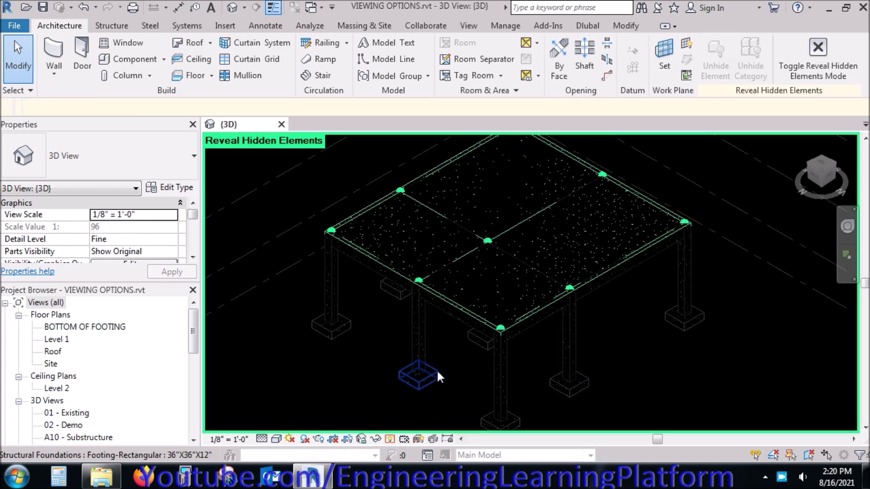
left_click(475, 320)
right_click(614, 363)
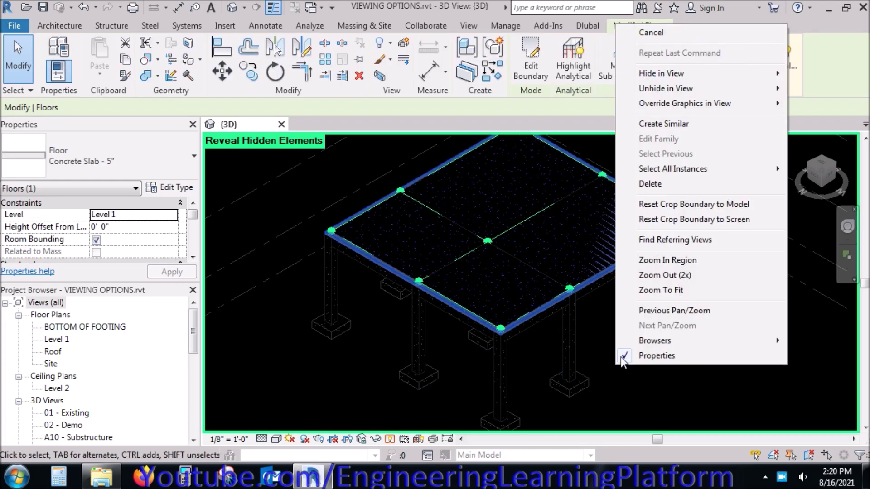
mouse_move(658, 88)
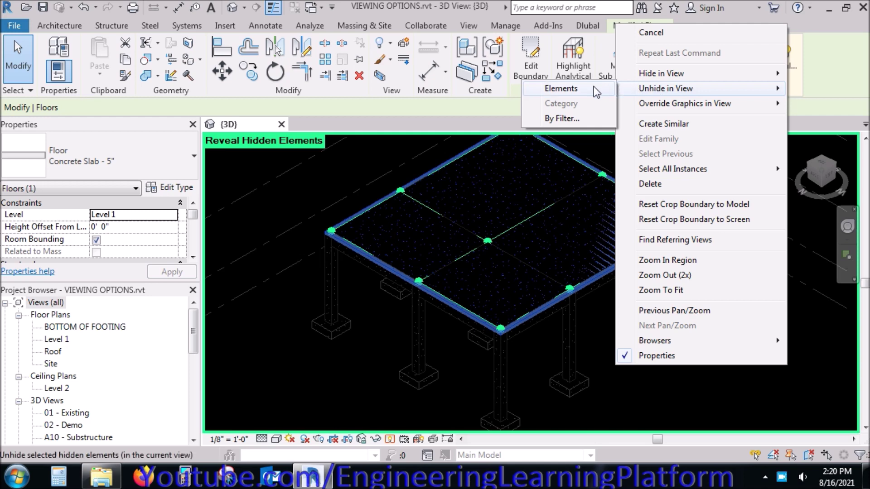
left_click(561, 88)
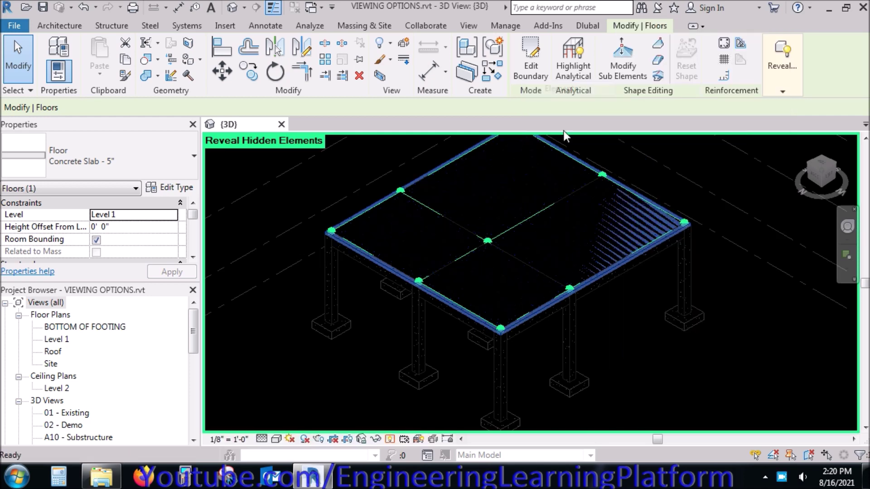
left_click(389, 440)
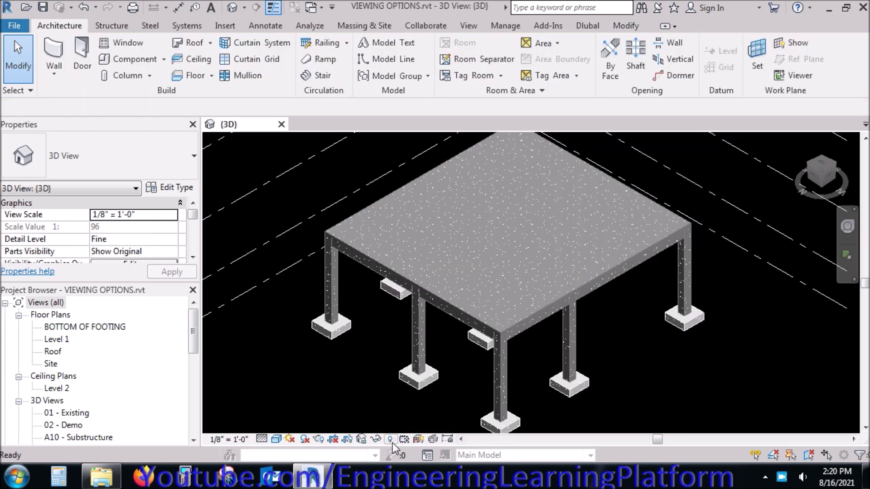
left_click(504, 368)
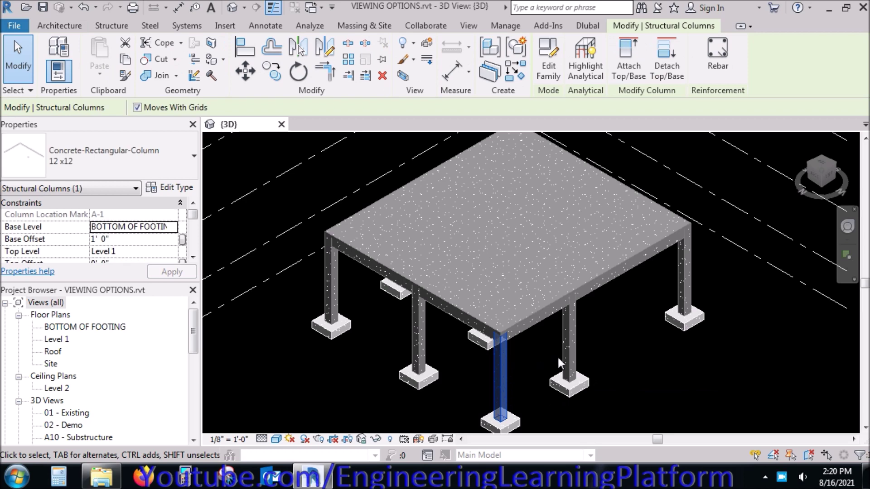
right_click(605, 339)
mouse_move(701, 189)
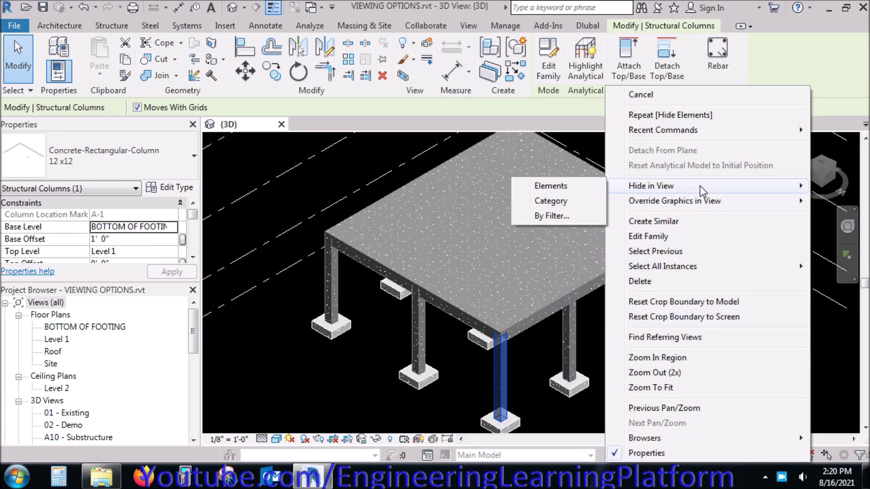
mouse_move(697, 271)
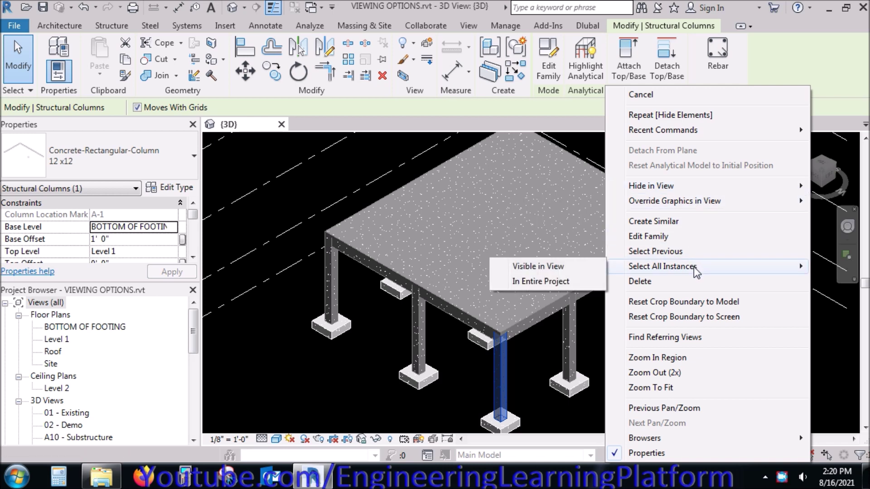
left_click(597, 271)
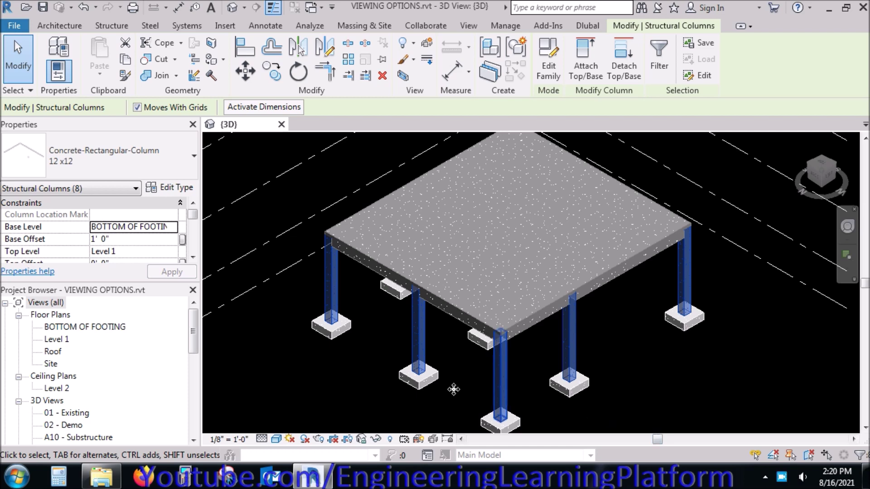
right_click(347, 378)
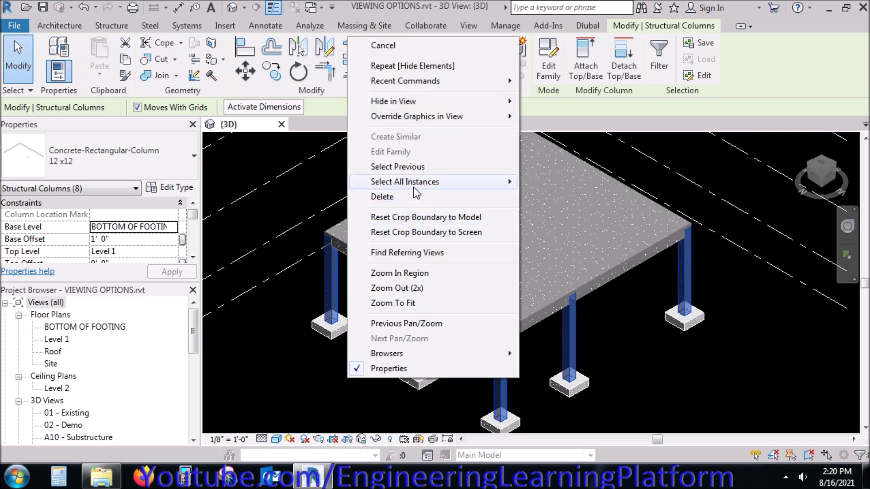
mouse_move(431, 107)
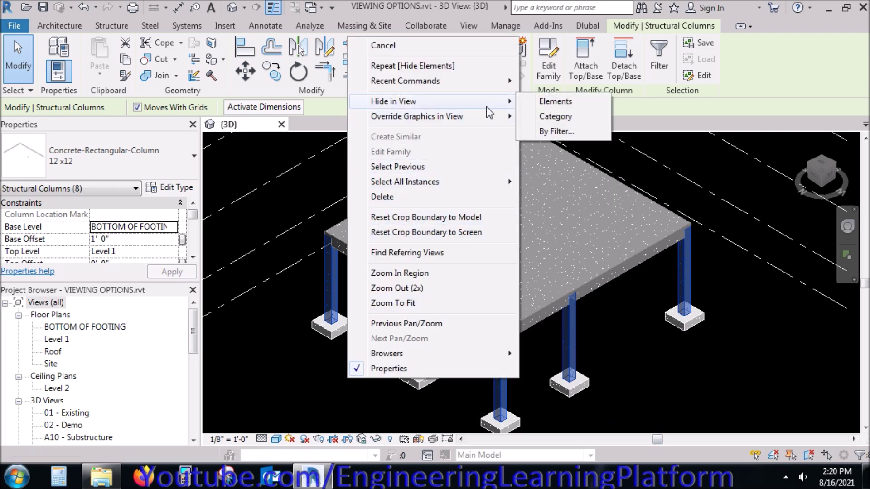
left_click(547, 104)
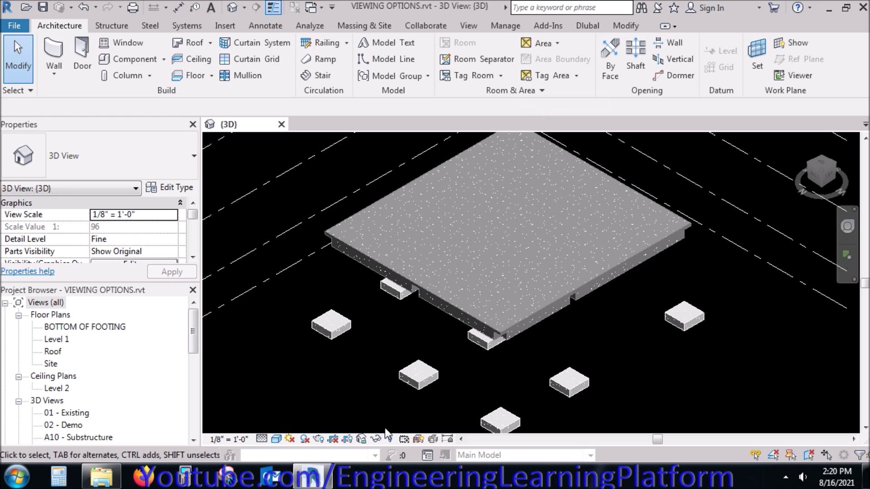
left_click(389, 440)
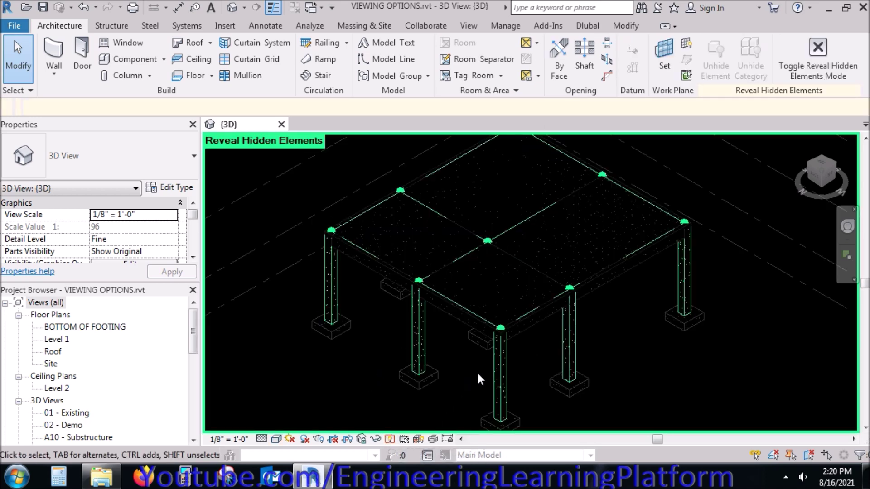
left_click(498, 379)
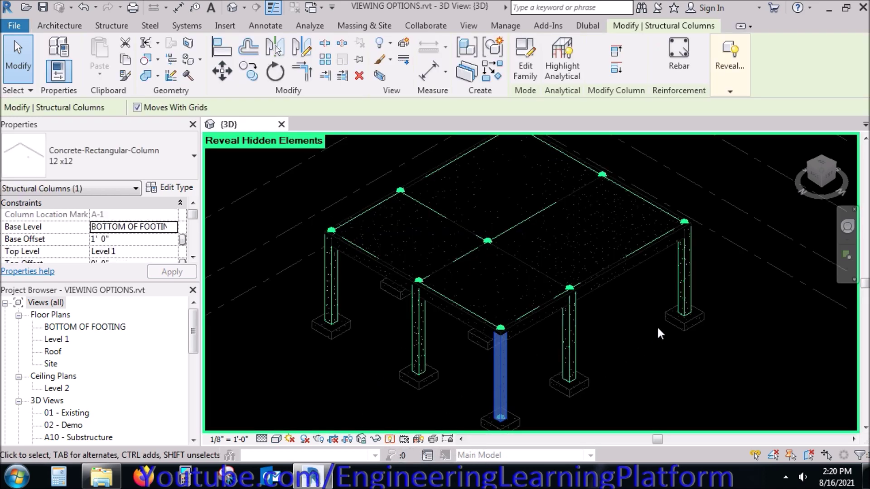
right_click(658, 329)
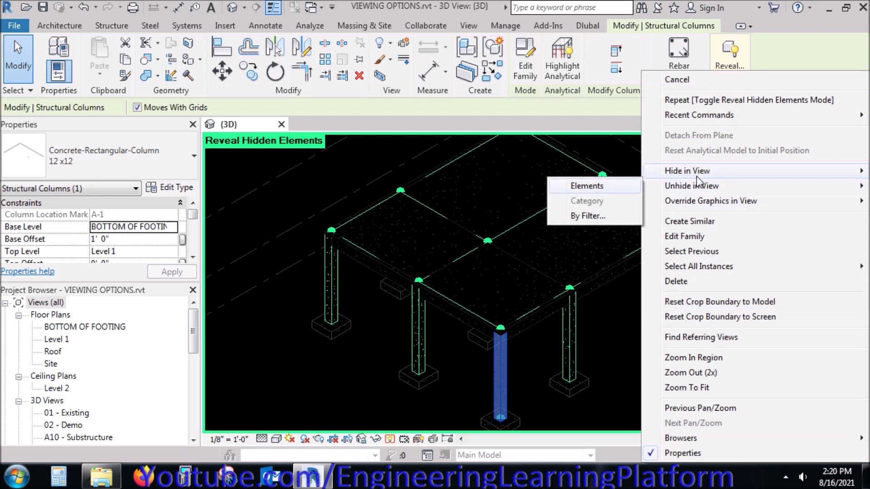
mouse_move(692, 266)
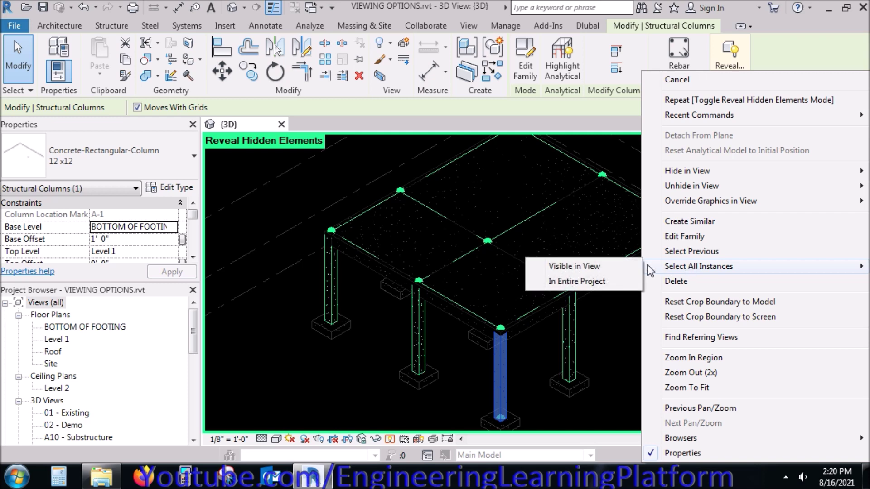
left_click(635, 266)
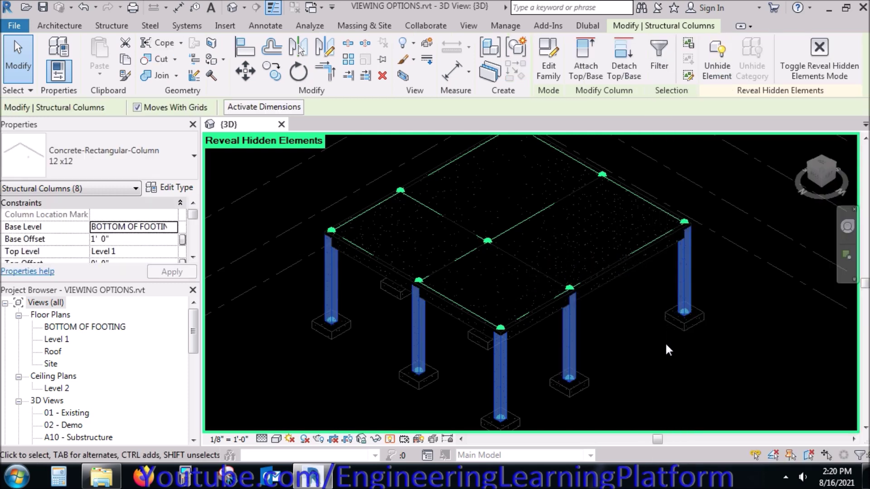
right_click(660, 345)
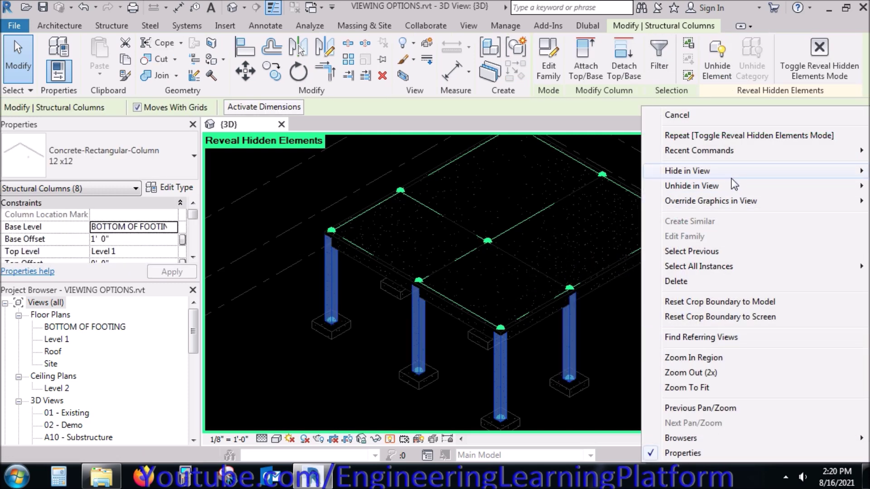
left_click(621, 187)
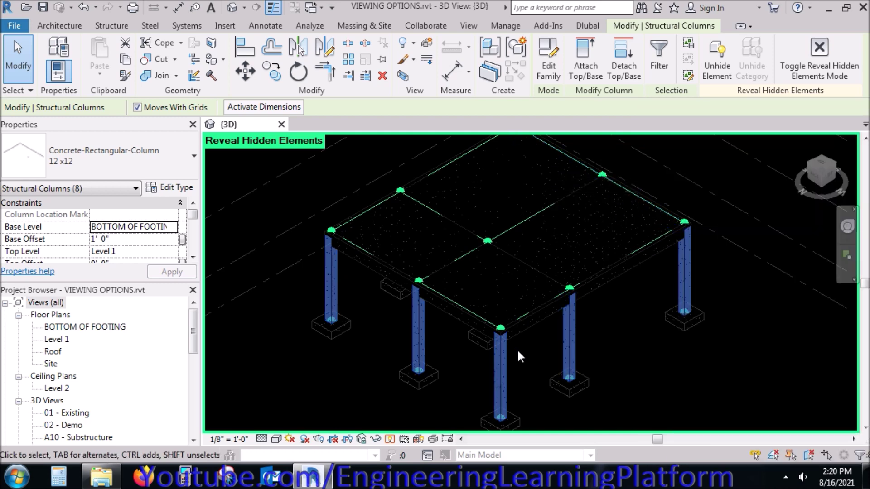
left_click(390, 439)
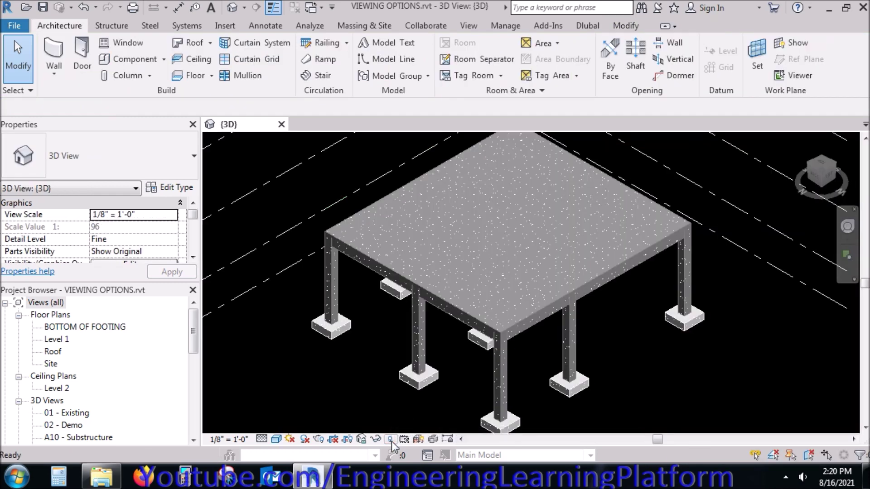
- Hide all beams in the view from a concrete beam's context menu, then reveal hidden elements
left_click(439, 306)
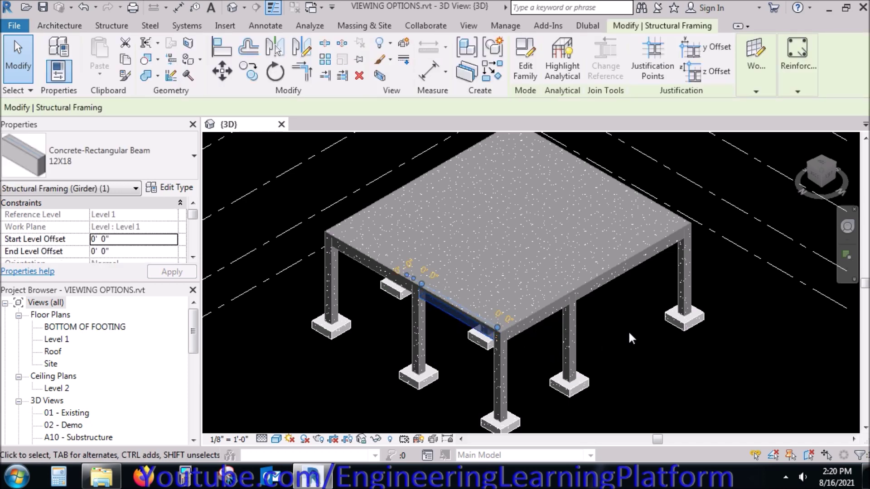
right_click(628, 331)
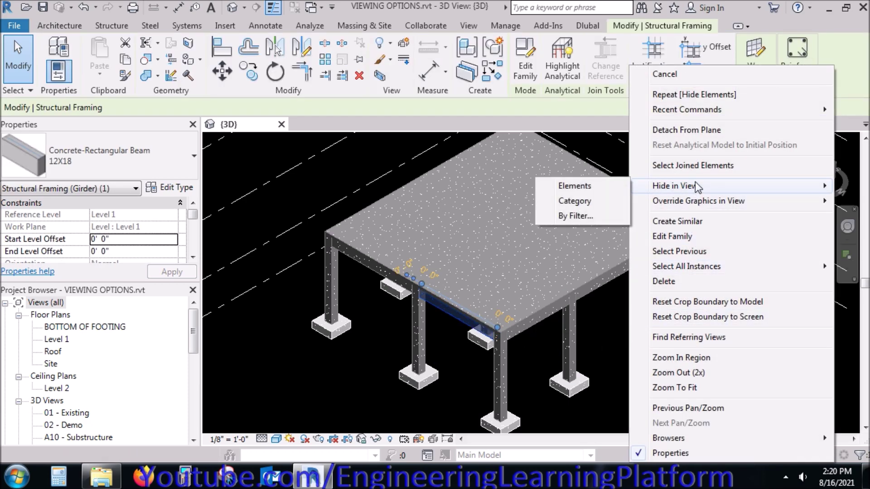
left_click(596, 202)
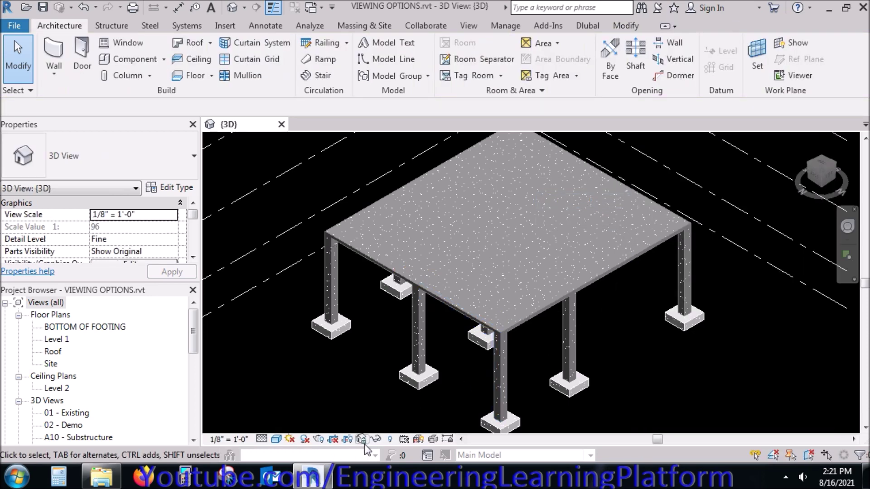
left_click(404, 439)
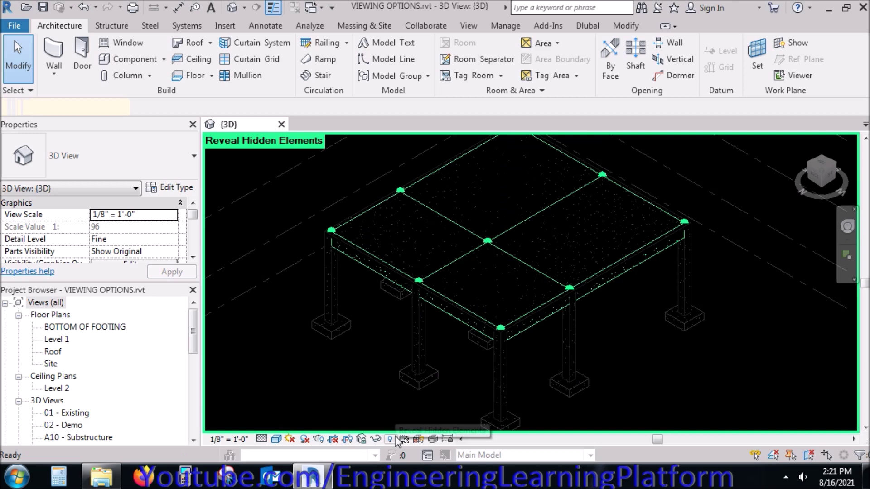
- Select the hidden 12X18 beam, dismiss its context menu, and exit Reveal Hidden Elements mode
left_click(461, 323)
right_click(587, 335)
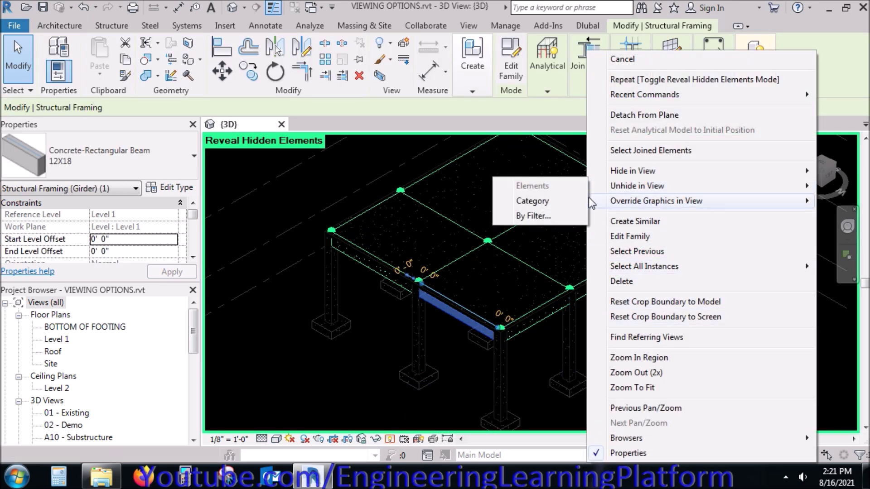
left_click(560, 200)
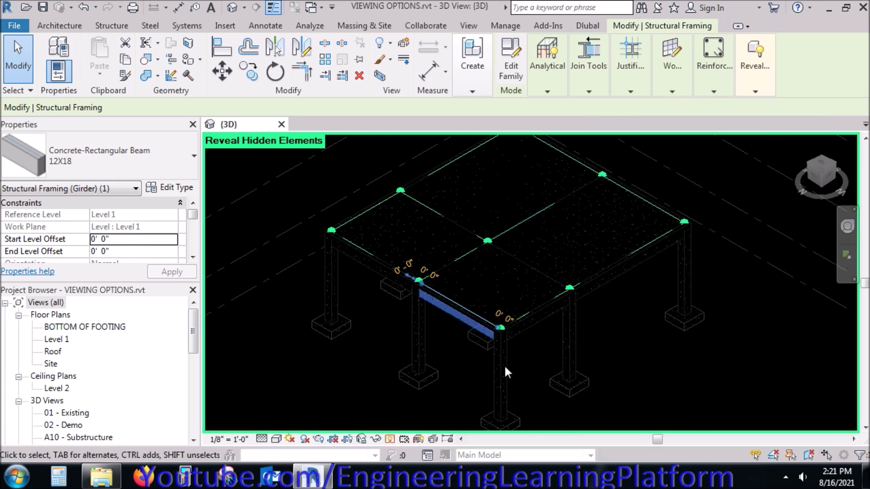
left_click(390, 440)
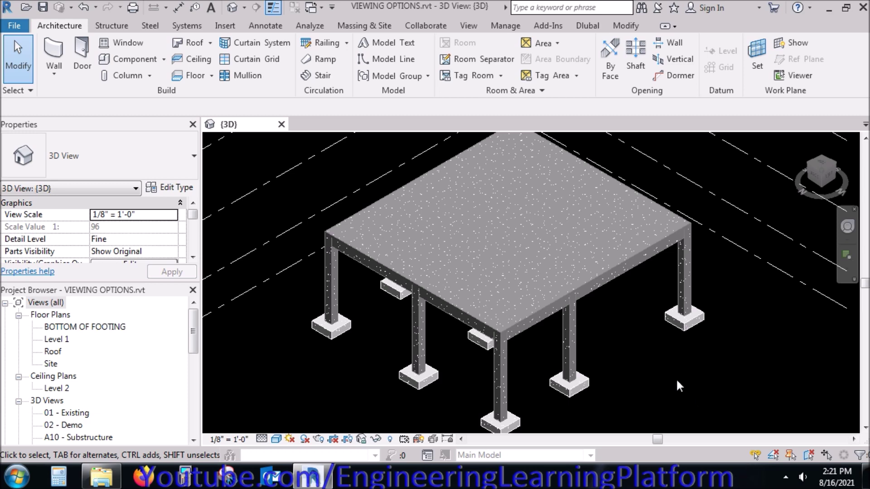
middle_click_drag(447, 340, 437, 319)
left_click(426, 328)
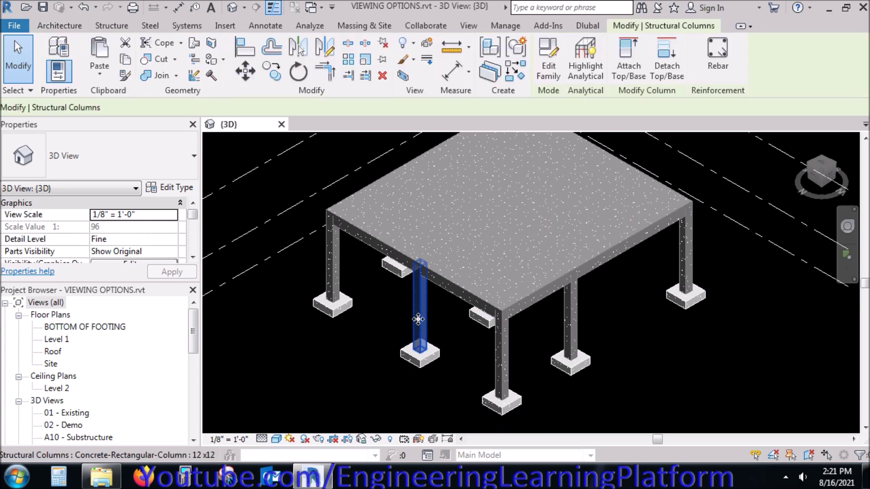
left_click_drag(193, 216, 192, 251)
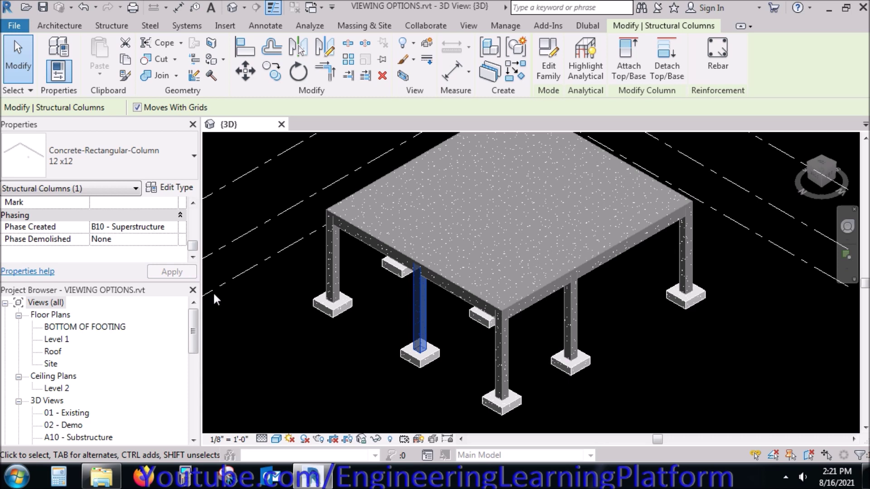
left_click(291, 340)
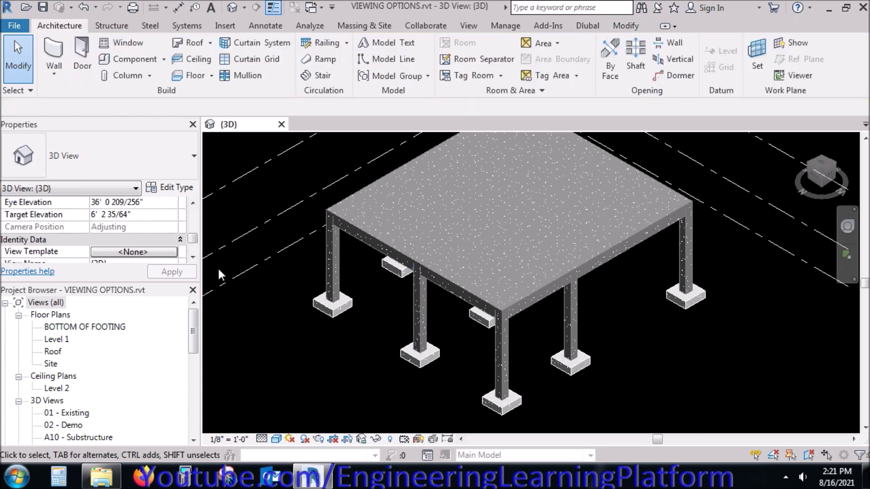
left_click_drag(194, 244, 193, 251)
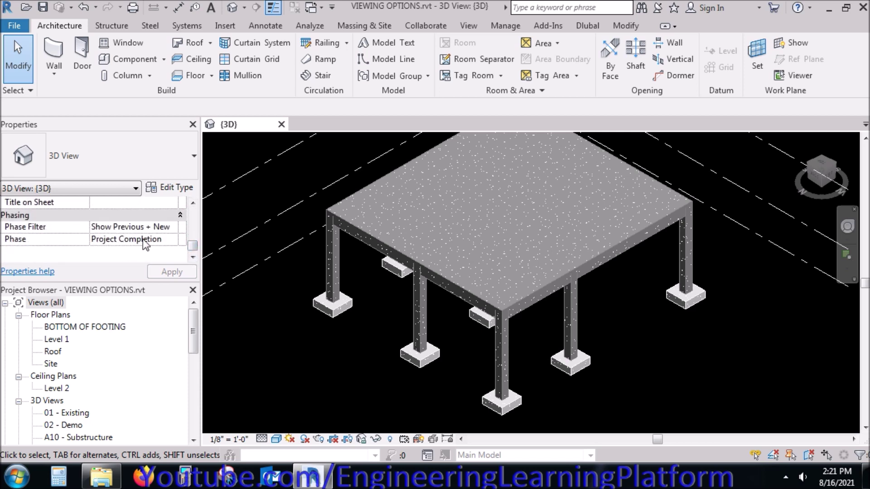
left_click(173, 239)
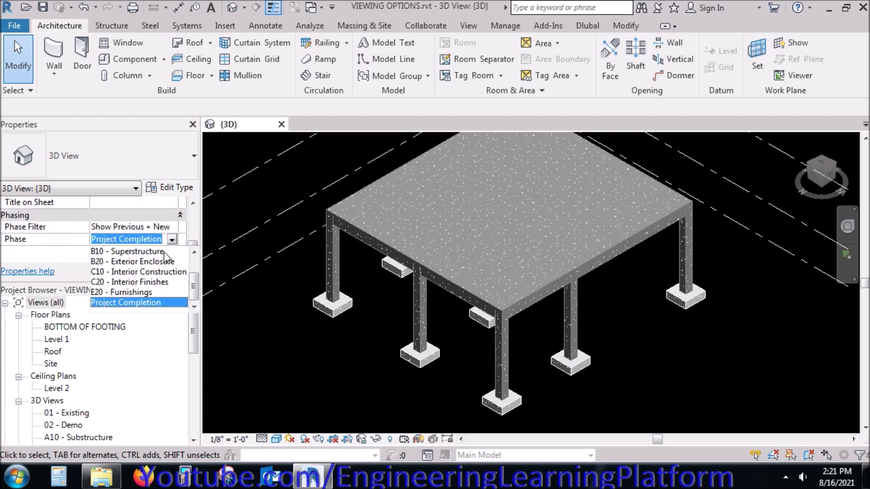
left_click(164, 252)
left_click(166, 274)
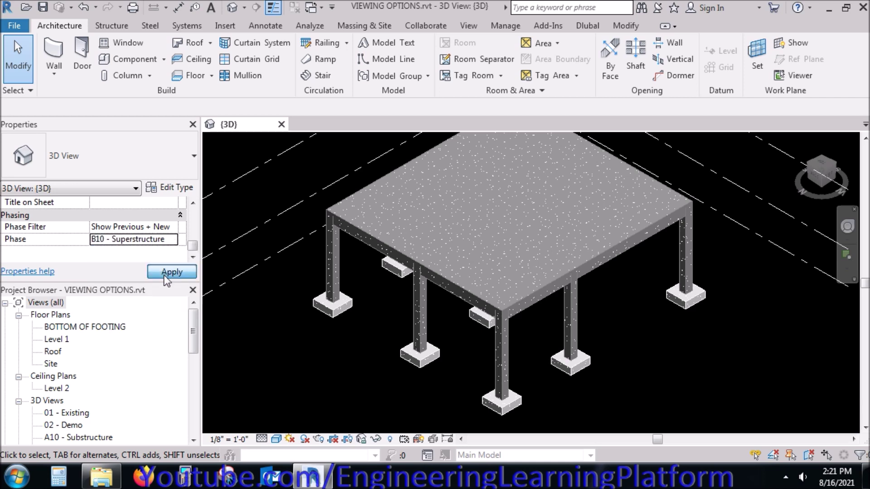
left_click(172, 239)
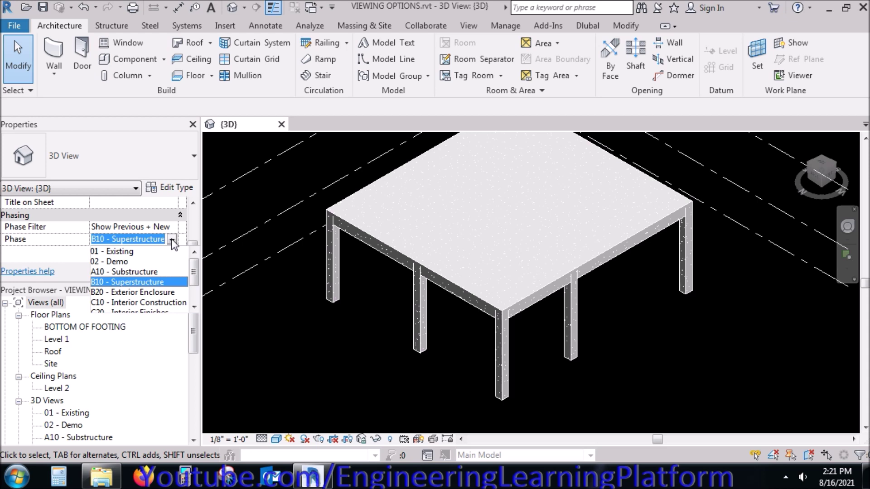
left_click(170, 272)
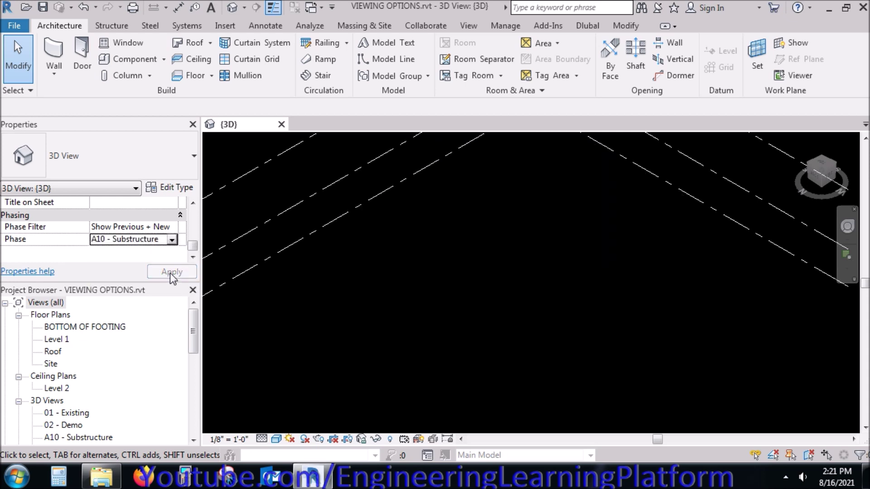
left_click(172, 240)
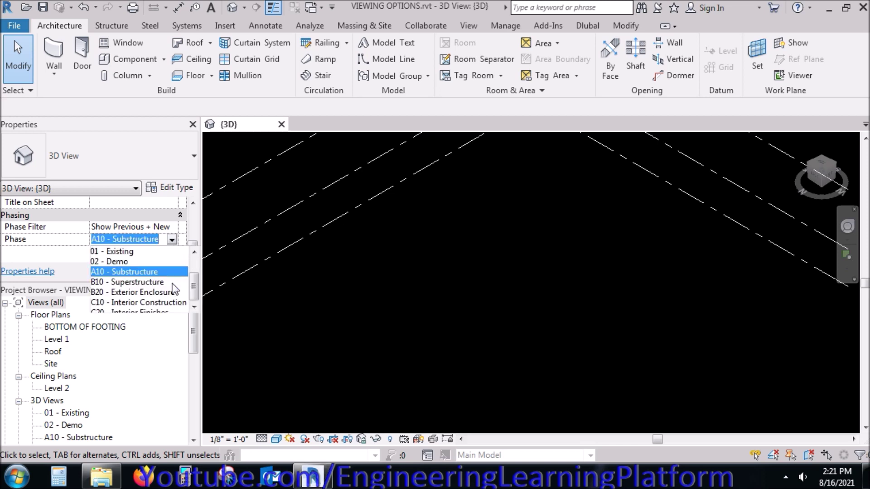
scroll(174, 289, "down", 1)
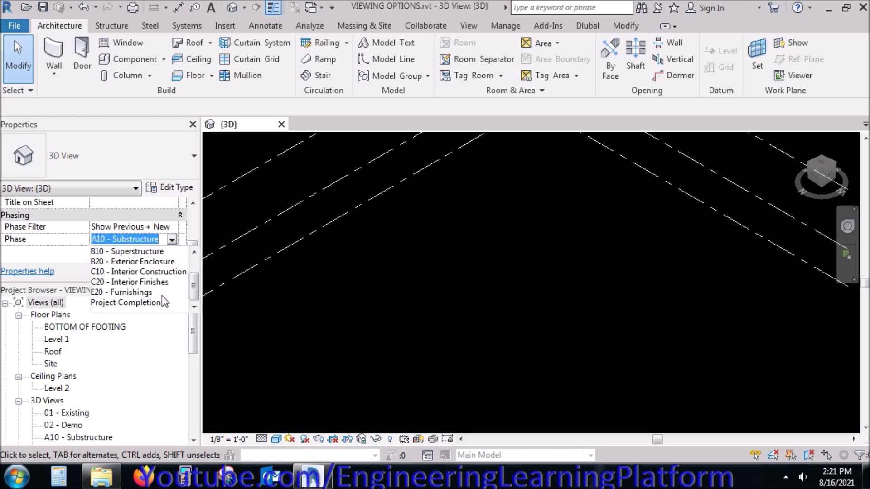
left_click(136, 302)
left_click(172, 272)
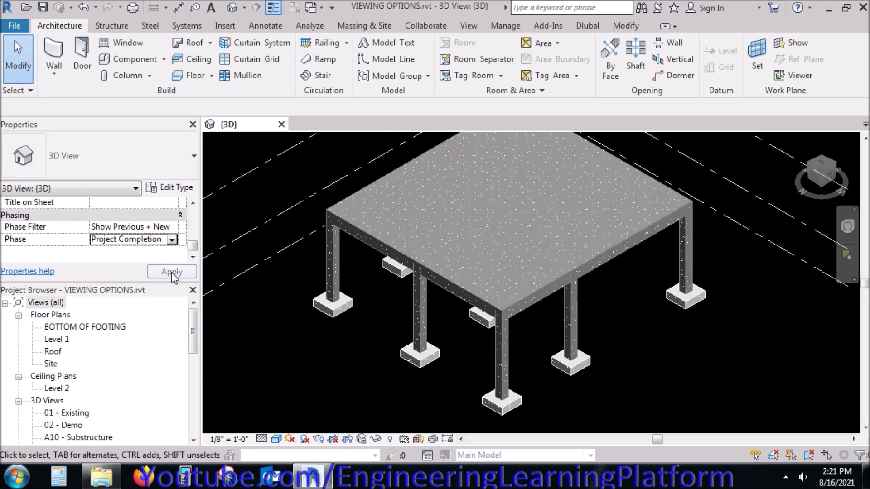
- Select the left footing to check its phase in Properties, then deselect it
left_click(317, 306)
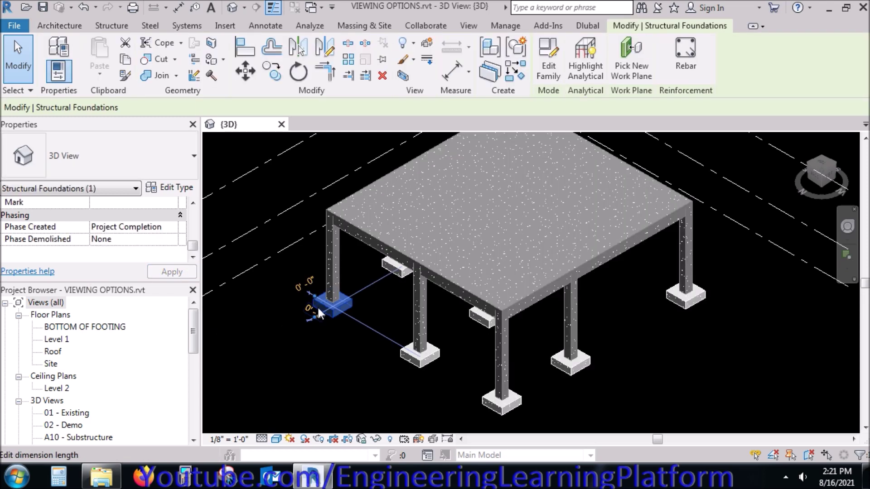
left_click_drag(193, 245, 157, 252)
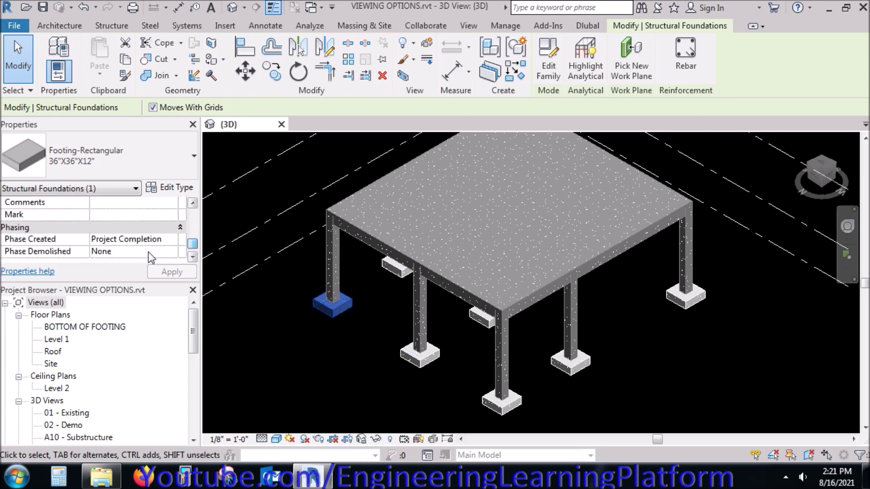
left_click(280, 339)
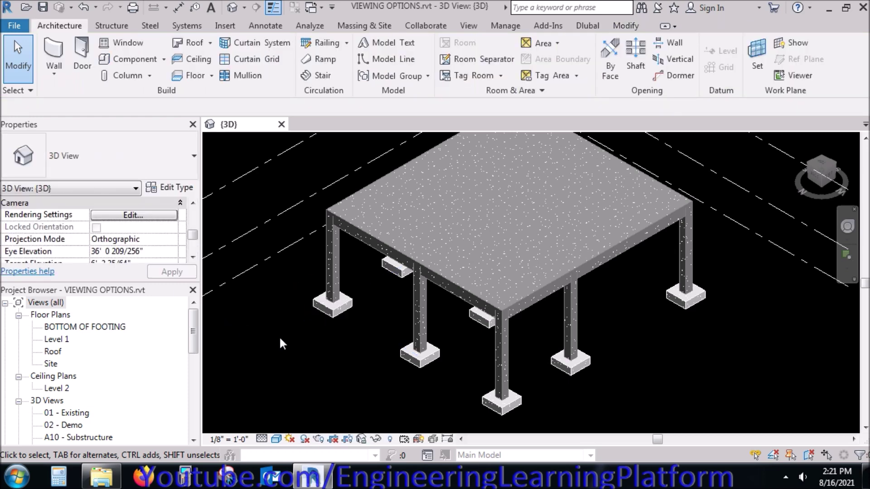
- Set the leftmost corner column's Phase Created to 01 - Existing and apply it
left_click(335, 259)
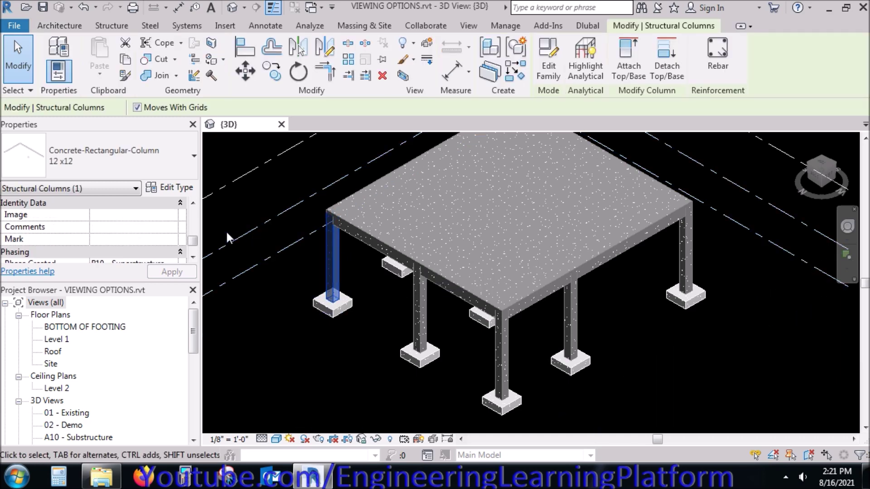
scroll(194, 244, "down", 2)
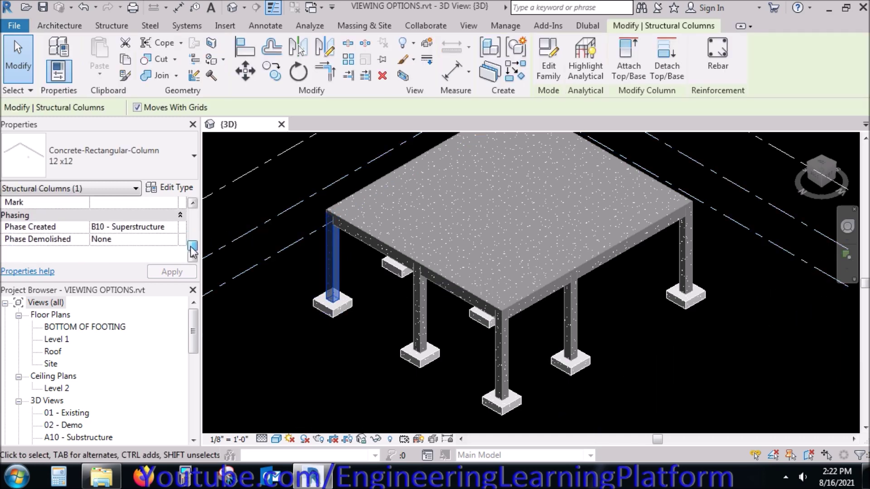
left_click(174, 228)
left_click(172, 227)
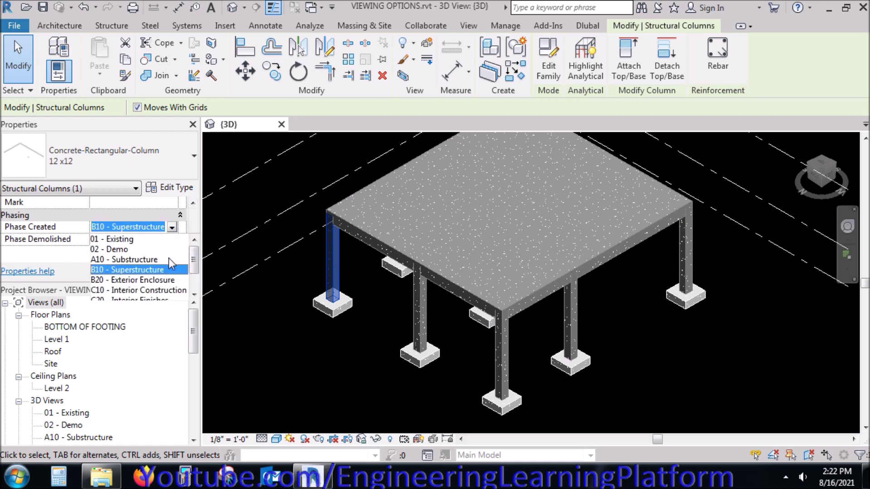
left_click(152, 240)
left_click(167, 275)
left_click(263, 328)
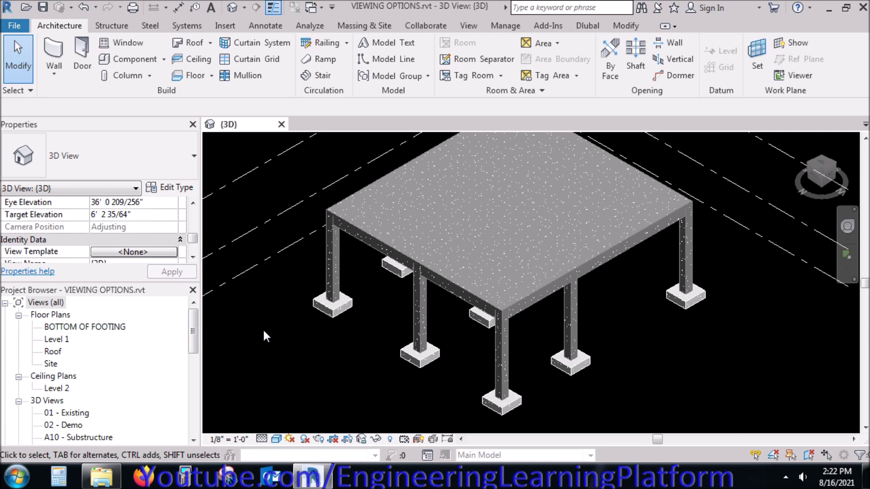
- Change the same column's Phase Created to 02 - Demo and deselect it
left_click(326, 270)
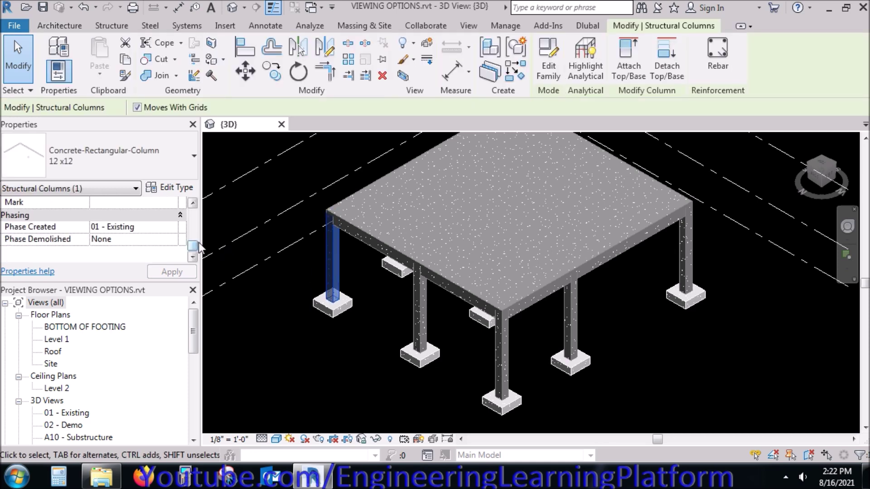
left_click(174, 227)
left_click(172, 227)
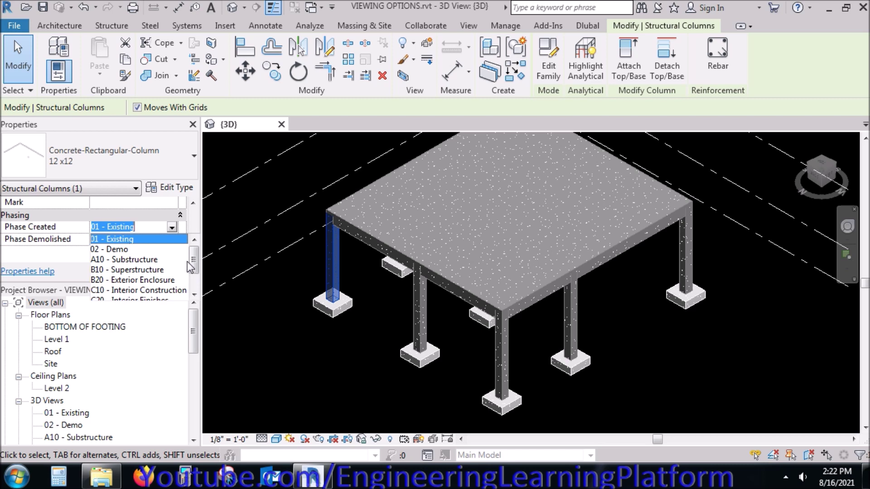
left_click_drag(193, 261, 194, 276)
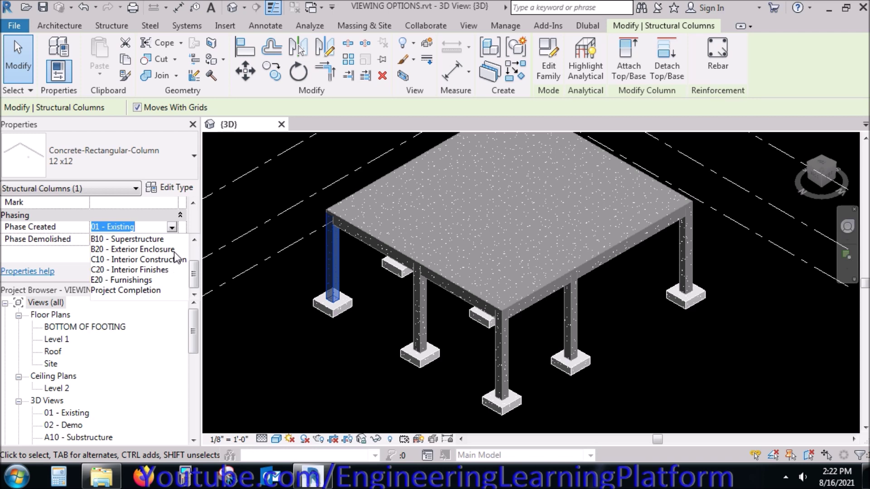
left_click_drag(194, 281, 194, 267)
left_click(161, 252)
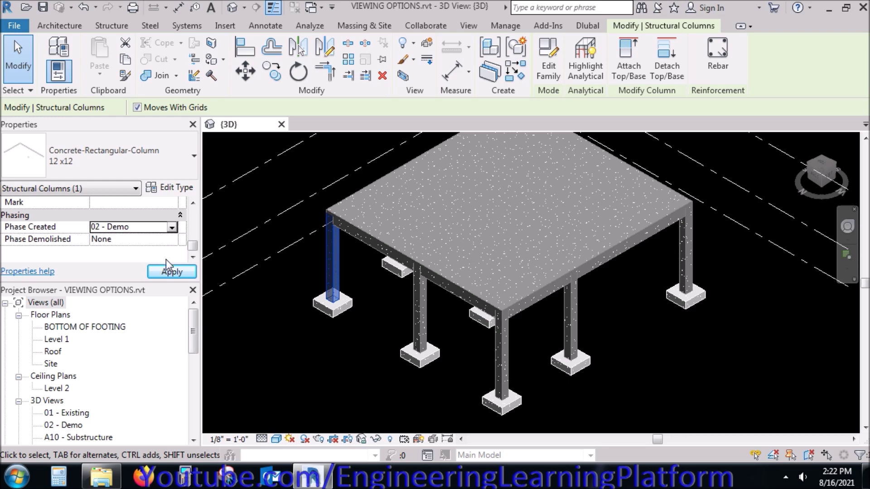
left_click(261, 334)
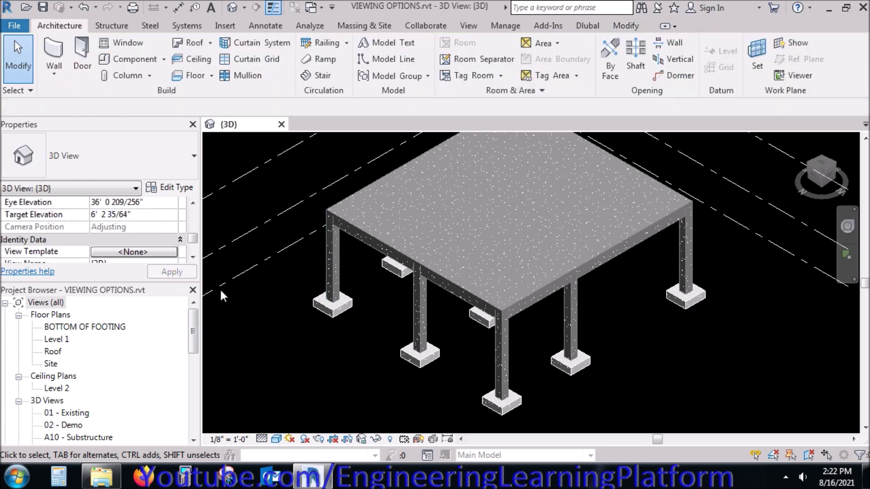
- Set the 3D view's Phase to 02 - Demo and apply it
left_click_drag(194, 240, 194, 256)
left_click(174, 241)
left_click(173, 241)
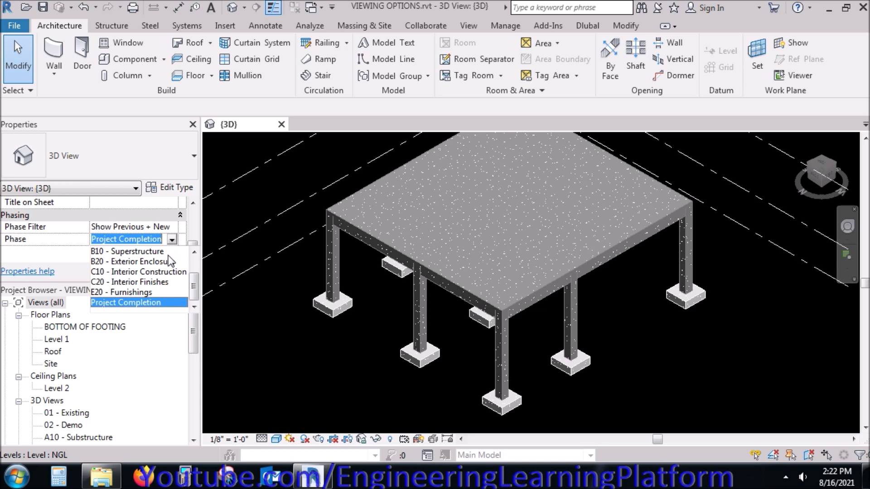
scroll(170, 272, "up", 1)
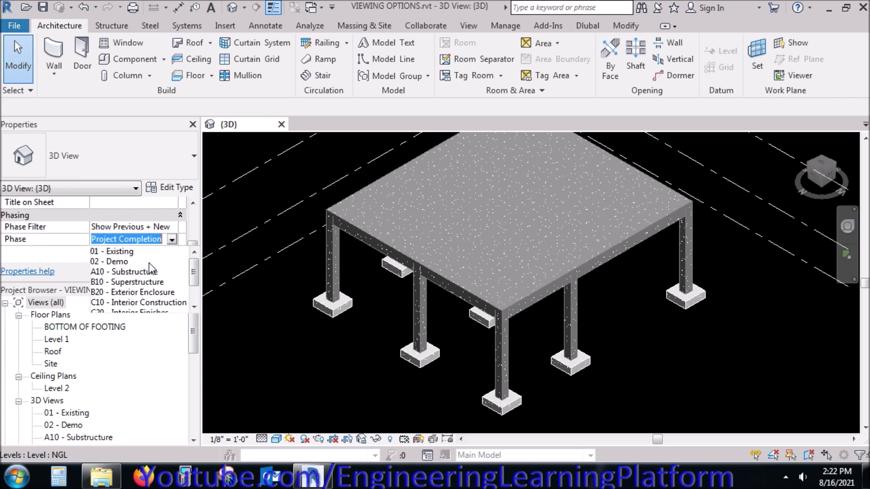
left_click(148, 263)
left_click(163, 273)
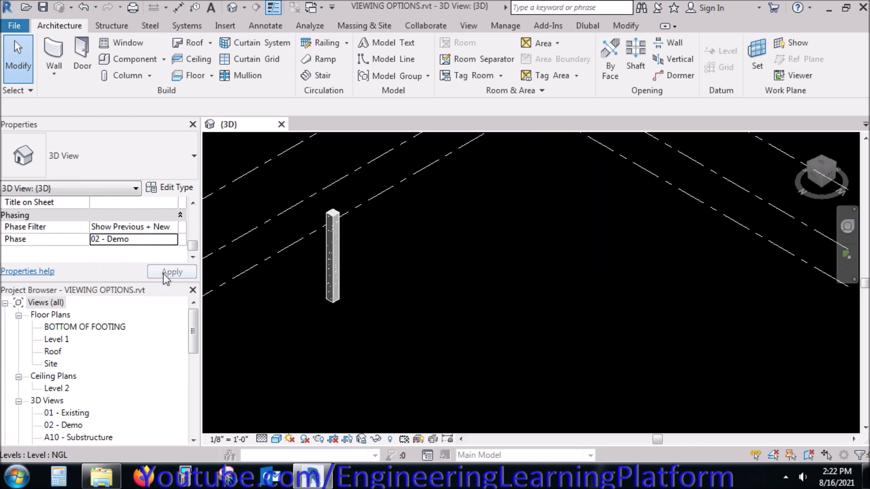
- Change the 3D view's Phase to Project Completion
left_click(176, 240)
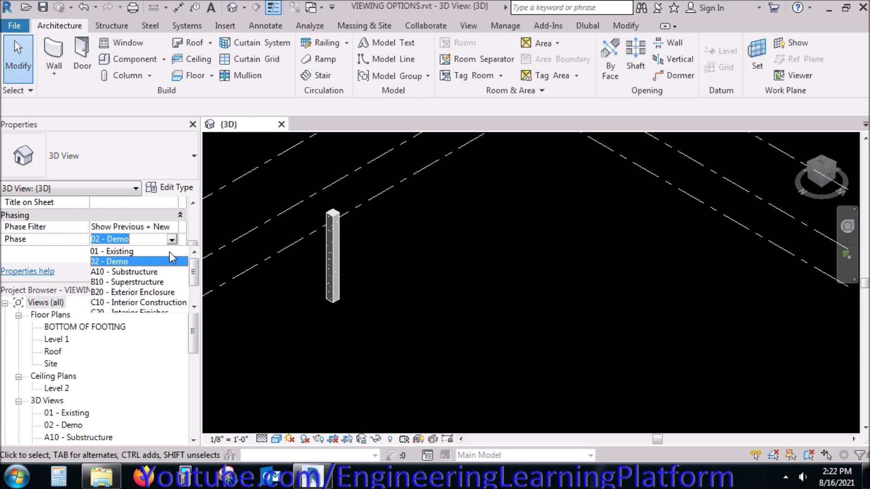
scroll(173, 257, "down", 2)
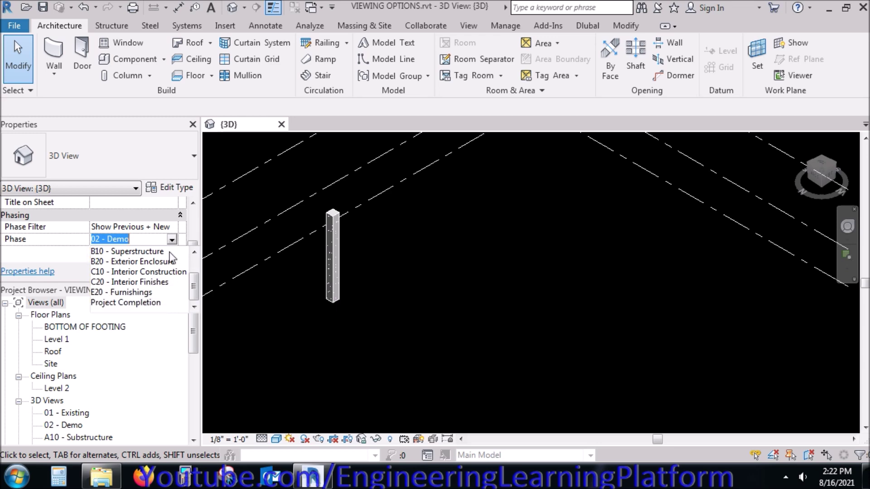
left_click(159, 304)
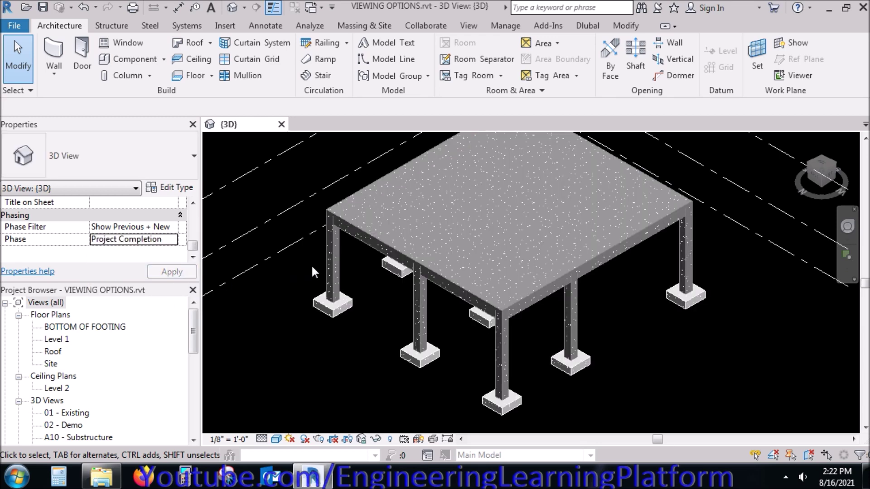
left_click(328, 265)
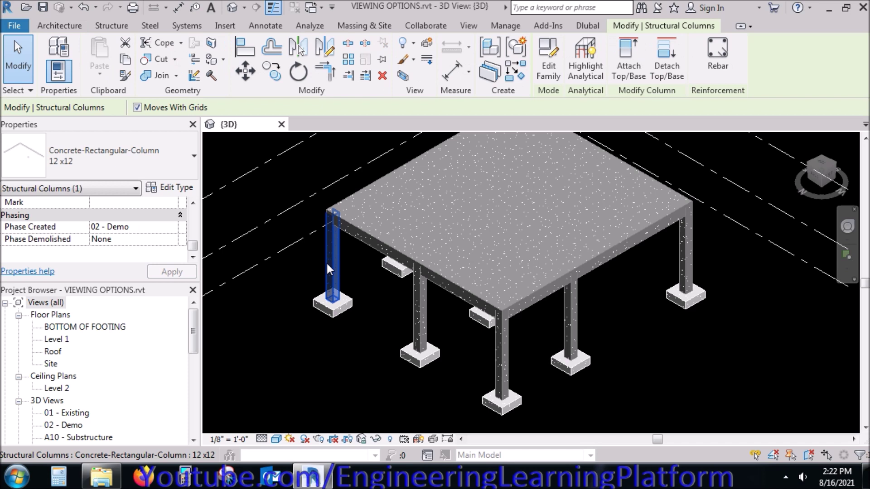
- Set the front-left corner column's Phase Created to Project Completion, then deselect it
left_click(173, 228)
left_click(172, 228)
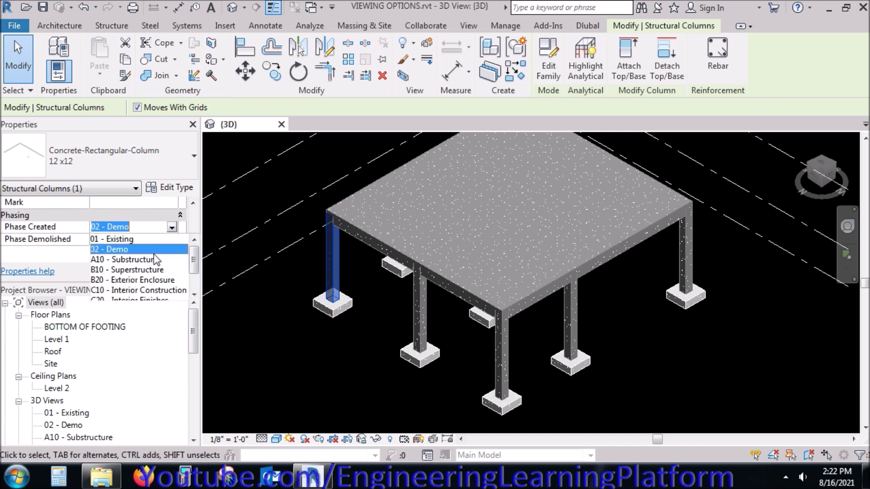
left_click_drag(194, 261, 195, 281)
left_click(160, 288)
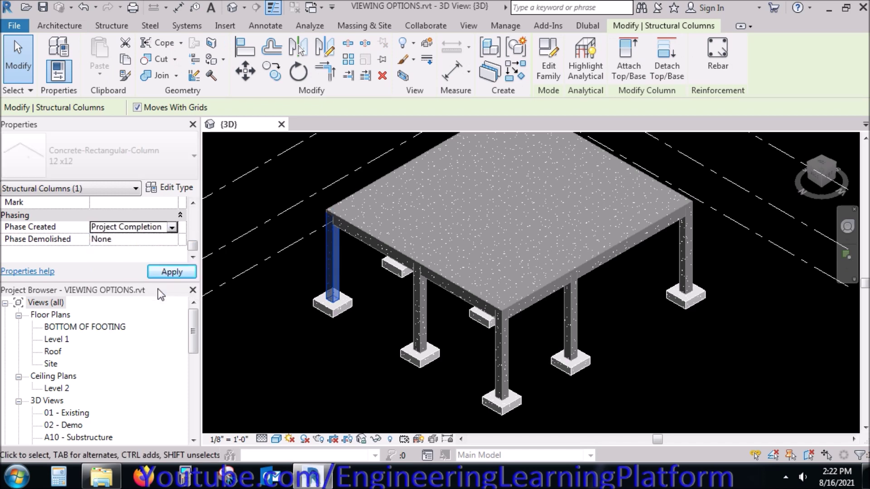
left_click(250, 314)
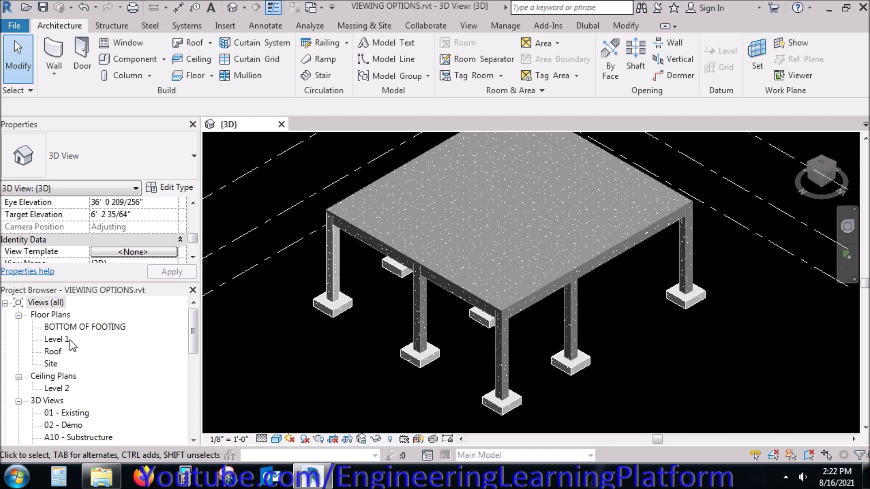
- Open the Level 1 floor plan and zoom and pan to show grids 1–6 and A–G
double_click(57, 340)
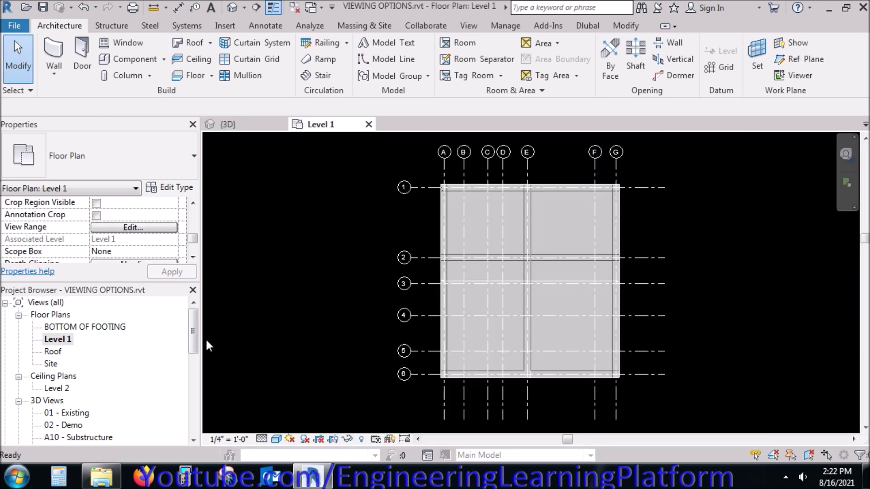
scroll(493, 322, "up", 1)
middle_click_drag(502, 330, 527, 332)
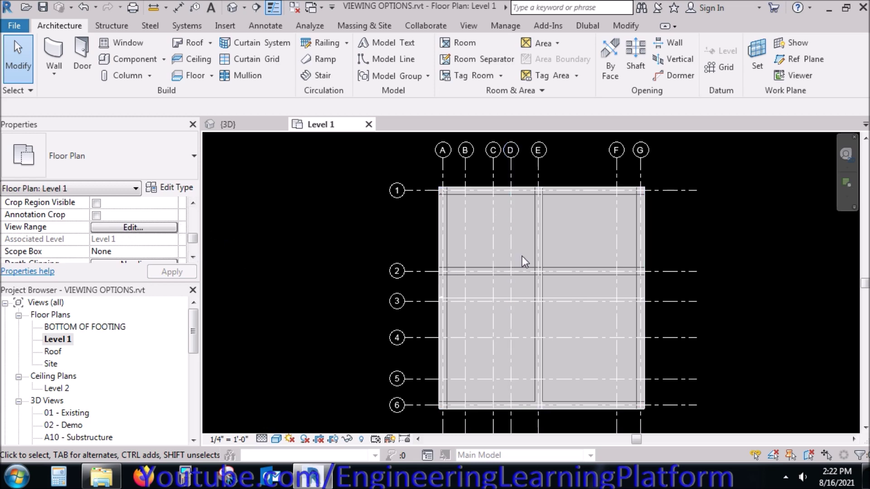
scroll(522, 256, "up", 3)
scroll(522, 257, "down", 2)
middle_click_drag(521, 257, 471, 237)
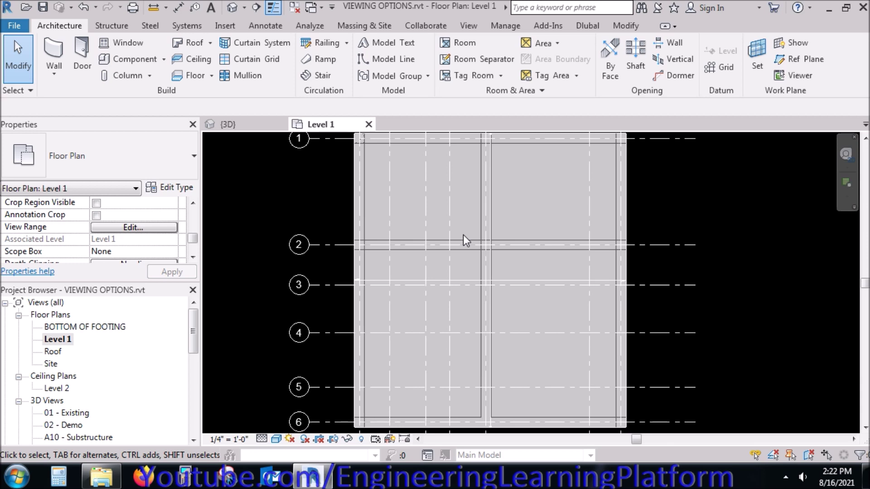
scroll(463, 235, "down", 2)
scroll(463, 227, "up", 1)
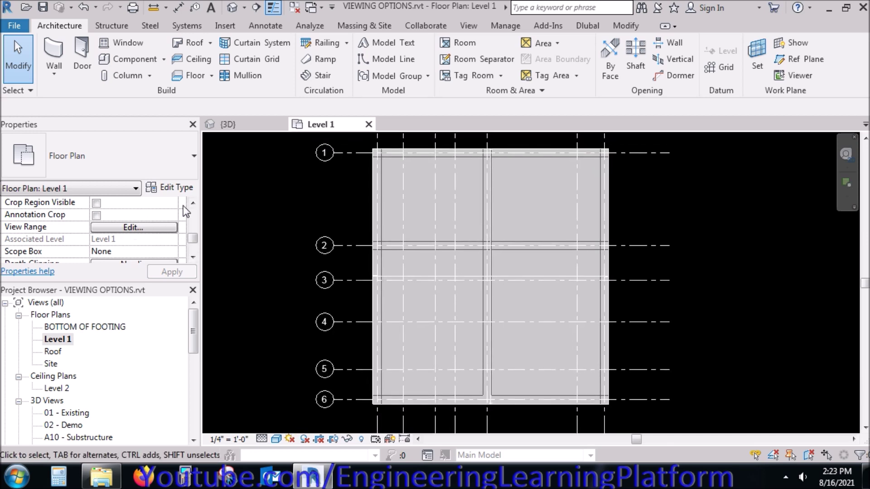
- Scroll Properties down to View Range and open its settings
mouse_move(193, 238)
left_mouse_down()
mouse_move(193, 207)
mouse_move(194, 226)
left_mouse_up()
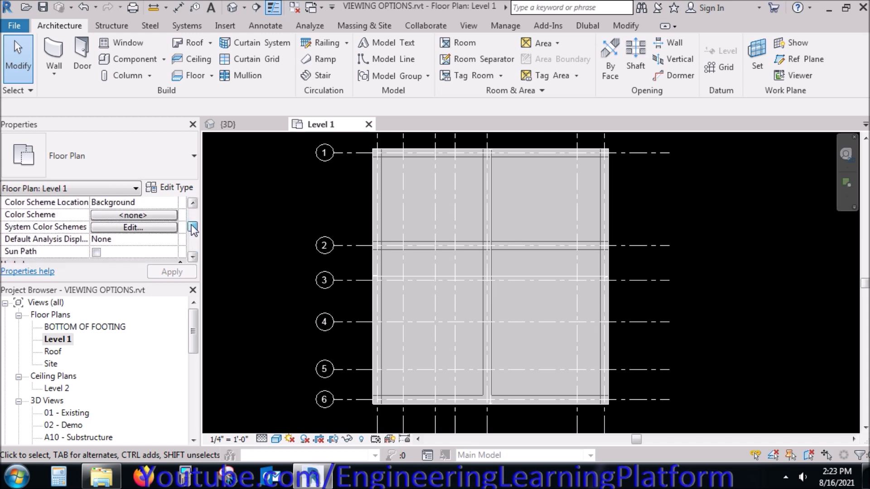
scroll(109, 249, "down", 1)
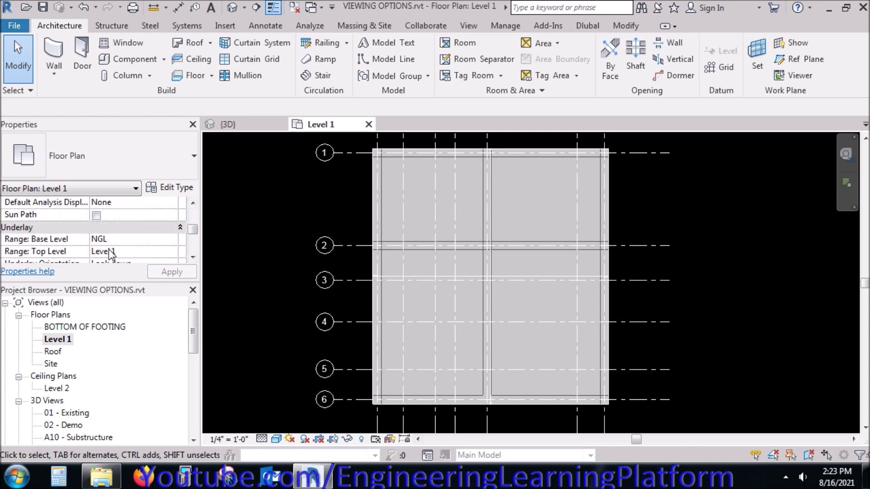
left_click_drag(195, 229, 194, 237)
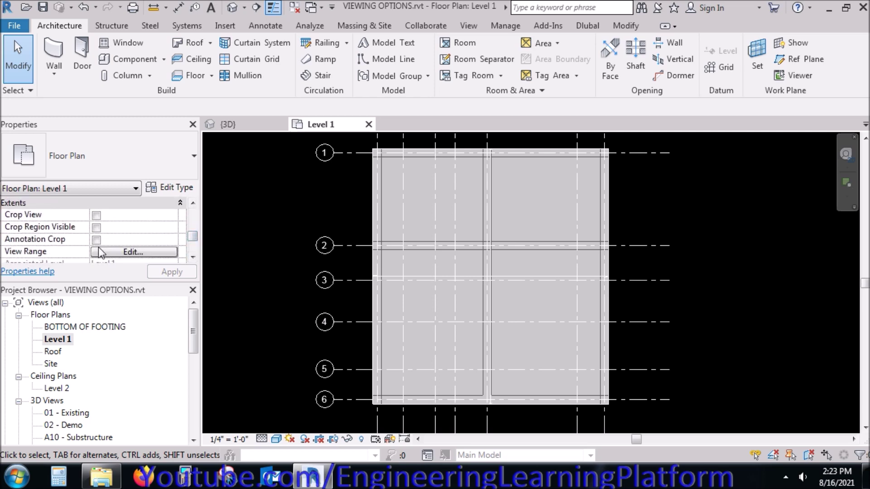
left_click(109, 252)
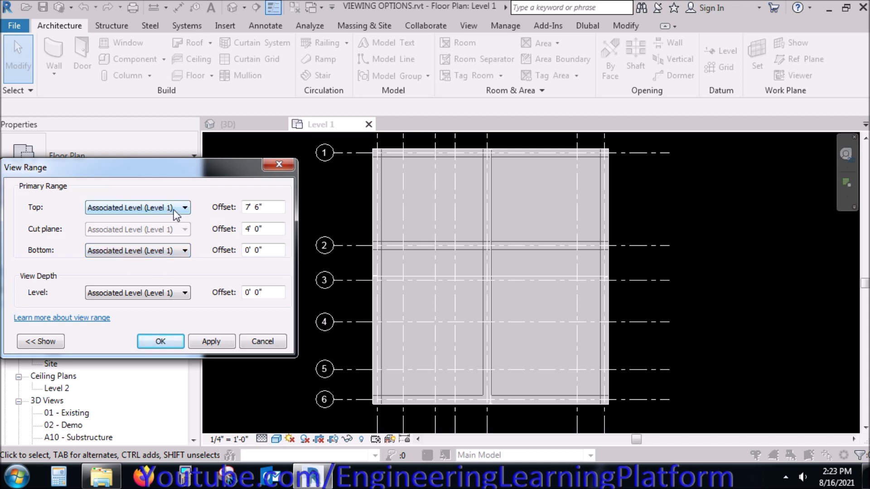
- Review the View Range dialog's bottom level and sample diagram, then cancel without changes
left_click(167, 252)
left_click(168, 252)
left_click_drag(181, 174, 547, 174)
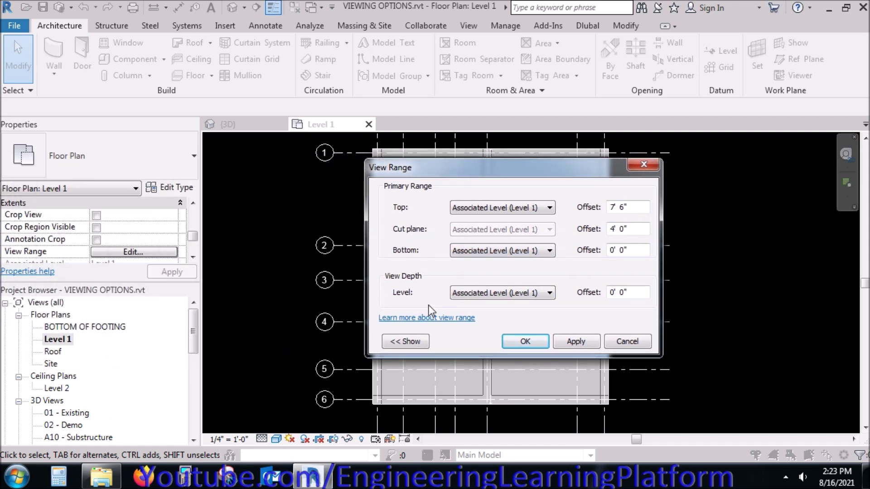
left_click(405, 341)
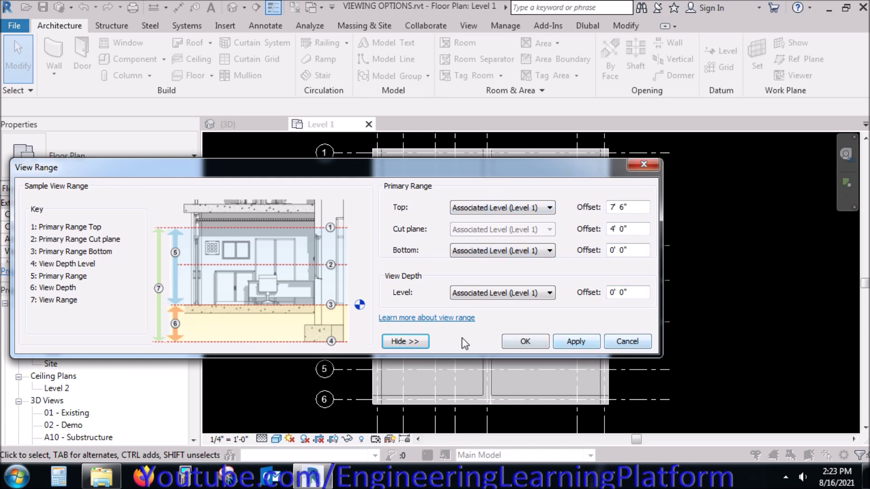
left_click(406, 341)
left_click_drag(460, 173, 71, 173)
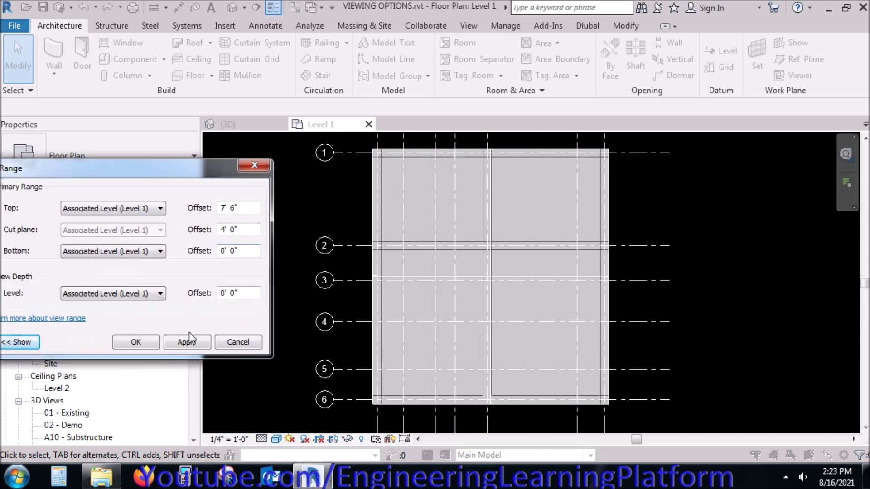
left_click(237, 342)
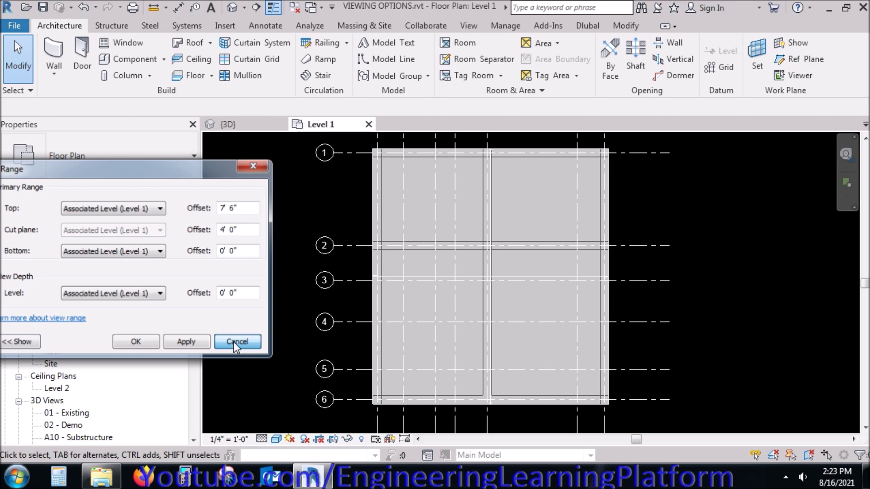
- Pan and zoom out the floor plan, then return to the {3D} view
middle_click_drag(254, 227, 338, 281)
scroll(309, 279, "down", 1)
scroll(315, 285, "down", 1)
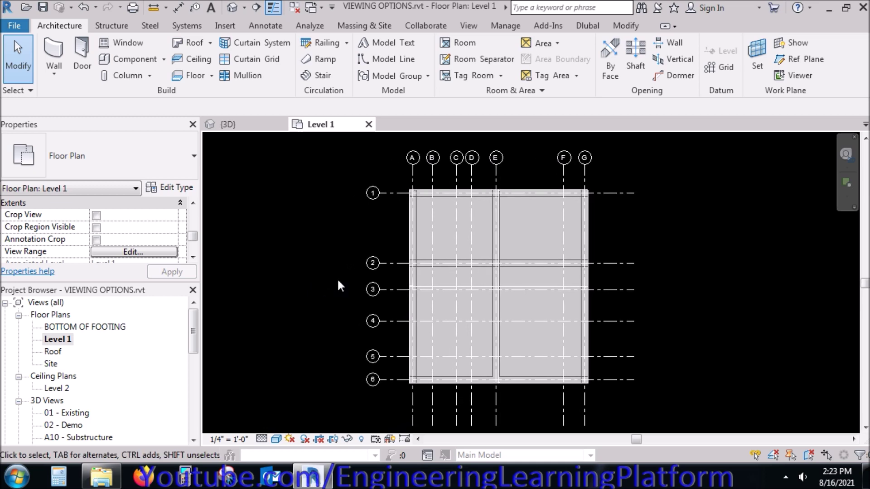
left_click(245, 126)
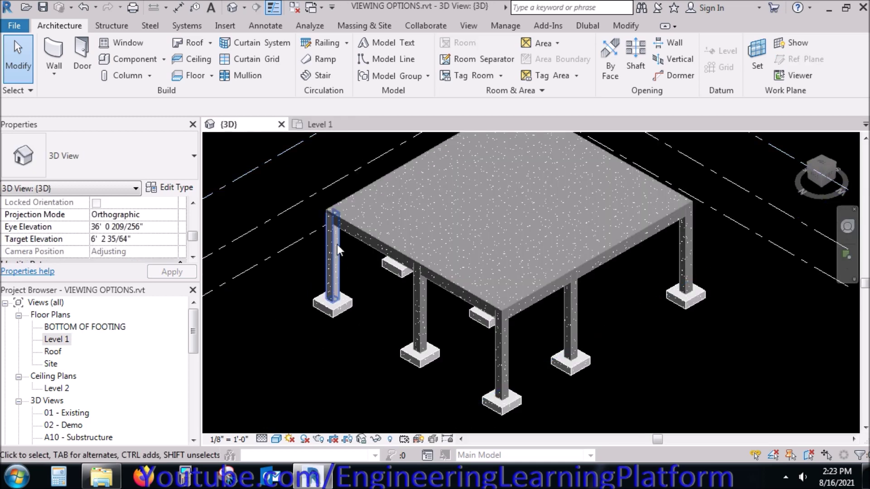
- Turn on Section Box under Extents, apply it, then zoom out and orbit the model
scroll(399, 284, "down", 2)
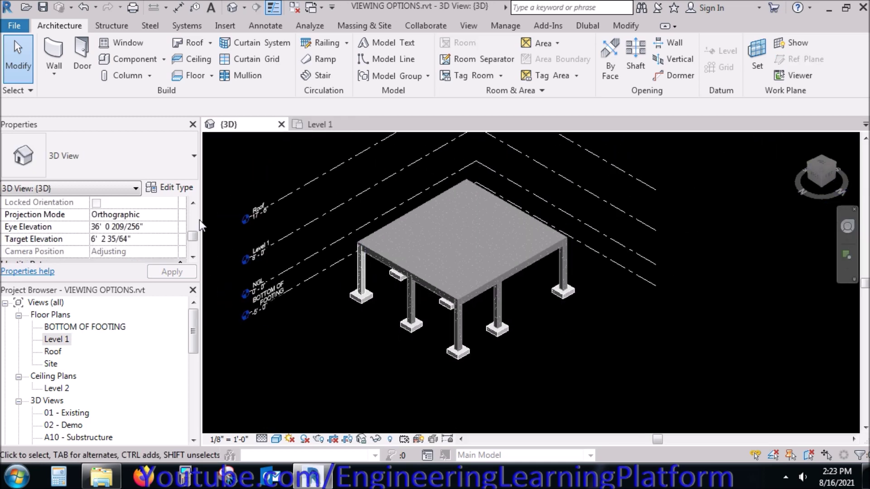
mouse_move(193, 236)
left_mouse_down()
mouse_move(196, 248)
mouse_move(193, 229)
left_mouse_up()
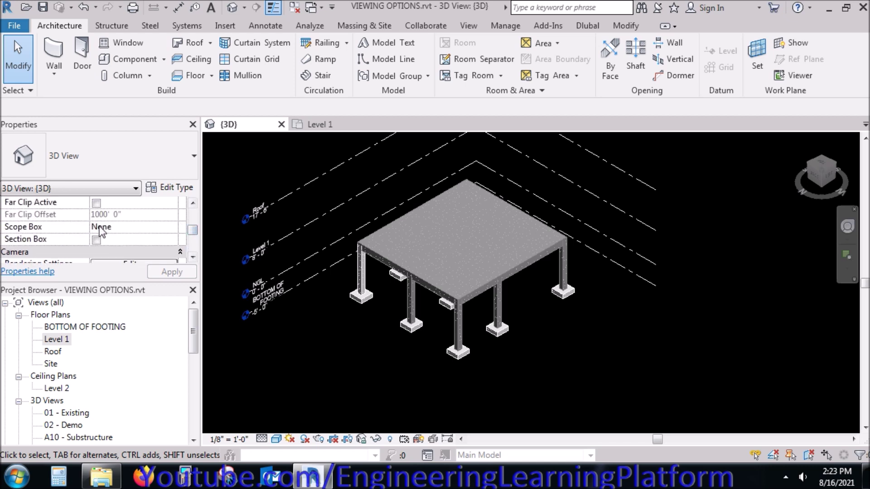
left_click(96, 241)
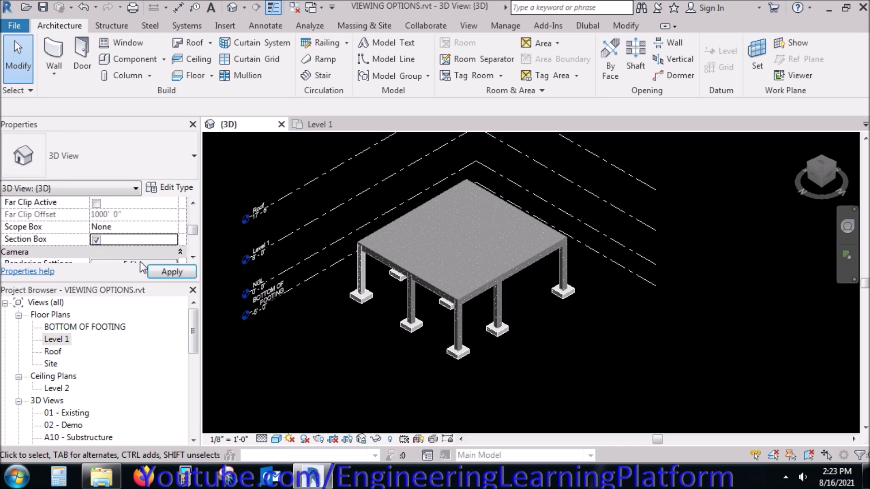
left_click(160, 271)
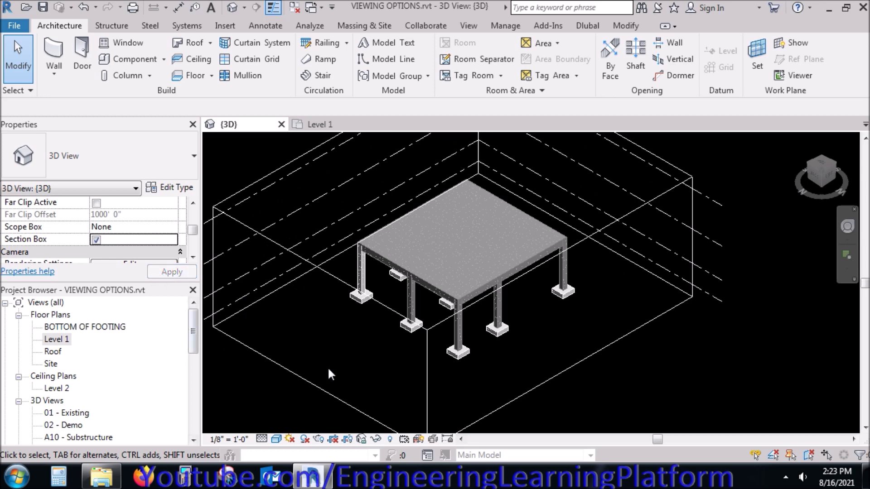
scroll(366, 360, "down", 1)
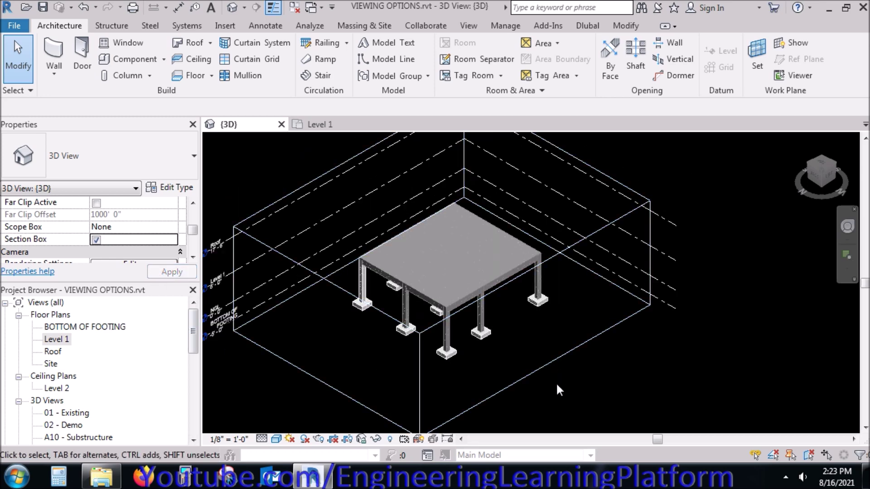
middle_click_drag(646, 389, 467, 270, "shift")
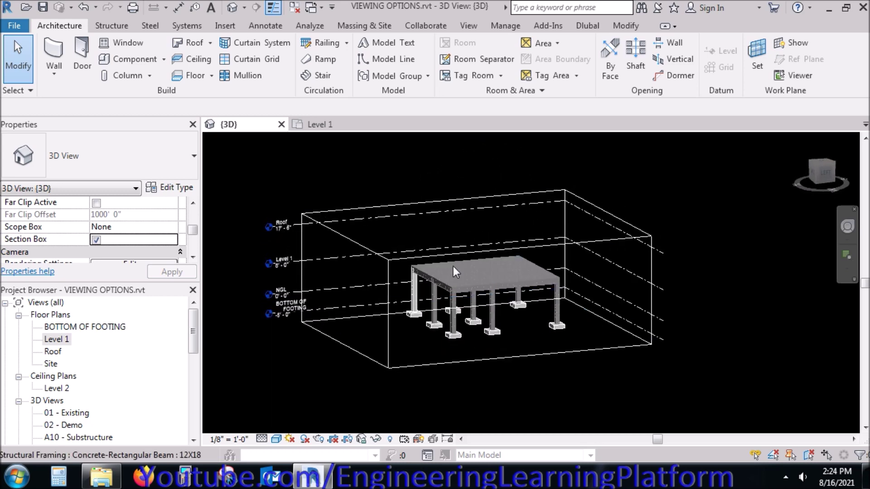
- Select the section box and lower its top face, orbiting to check the footings
left_click(370, 245)
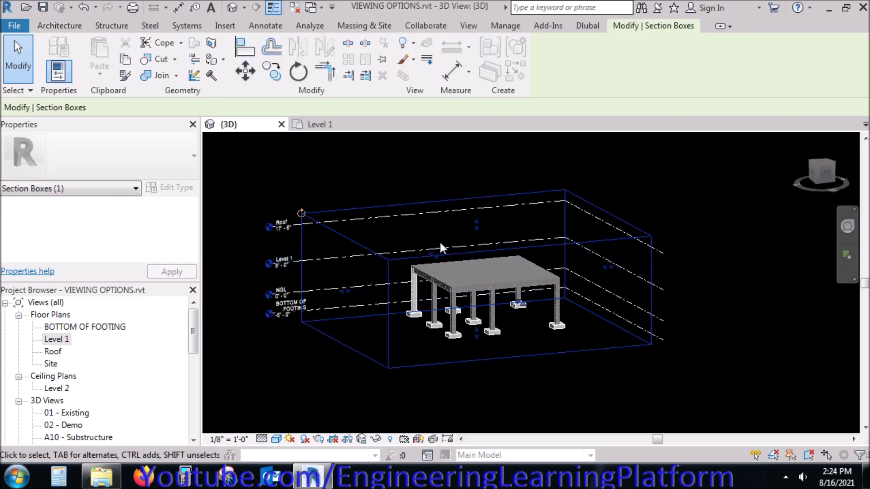
left_click_drag(476, 226, 478, 287)
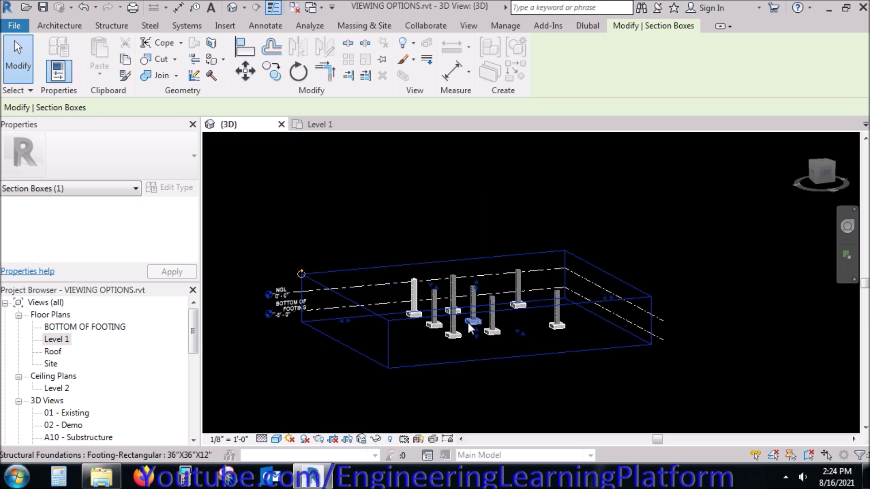
middle_click_drag(467, 350, 469, 343, "shift")
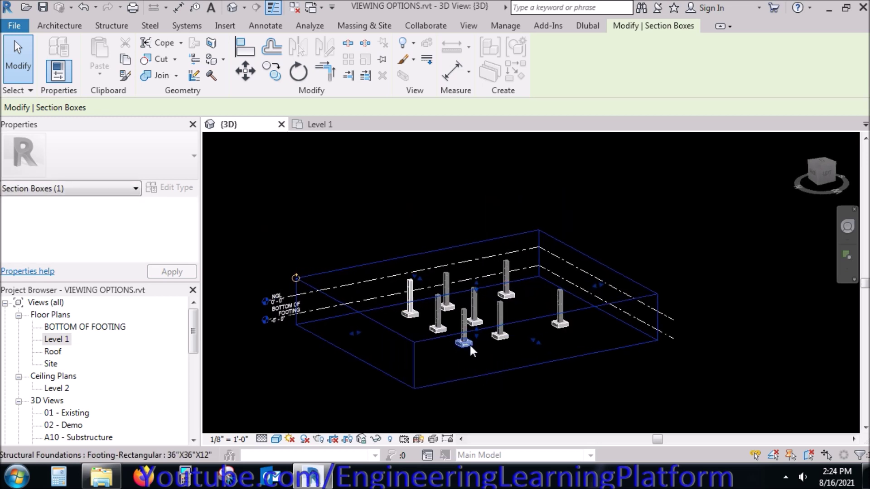
scroll(469, 343, "up", 2)
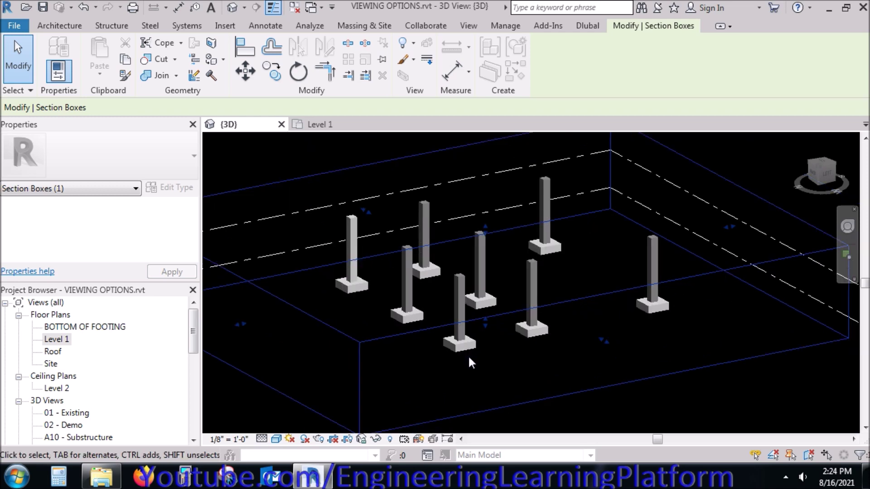
middle_click_drag(461, 353, 482, 265, "shift")
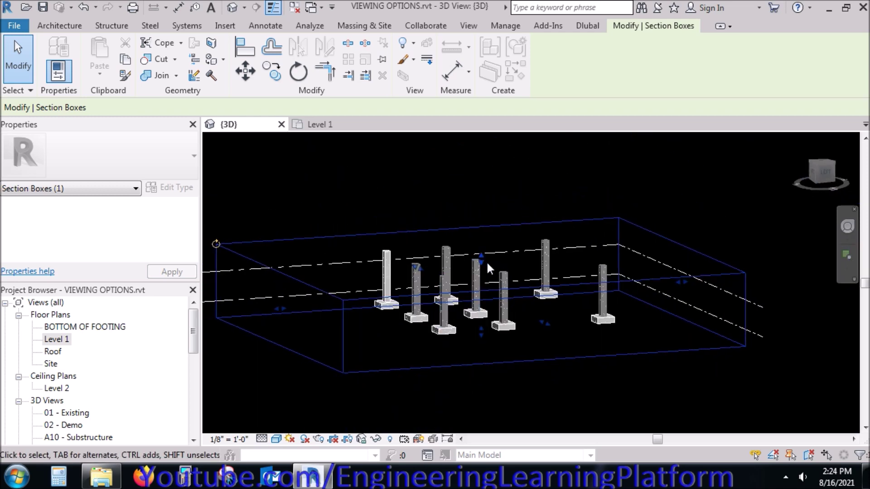
- Adjust the box's top and left faces, then widen it around the whole frame
left_click_drag(481, 256, 479, 210)
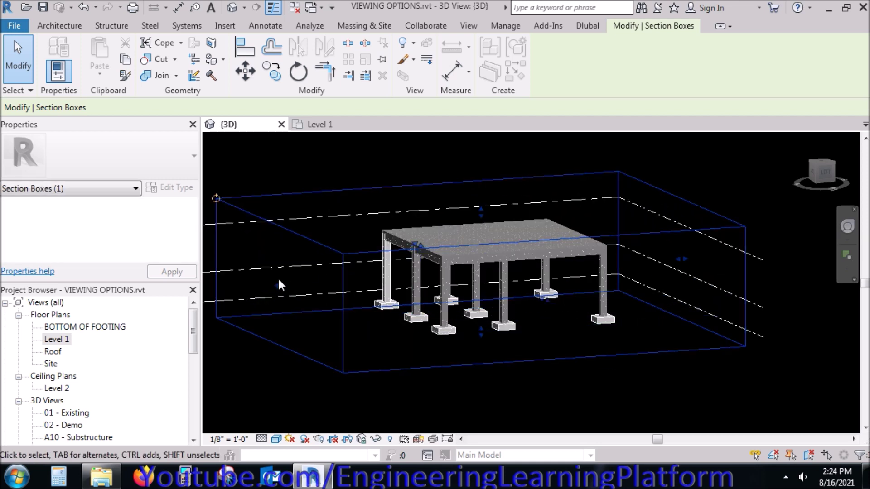
left_click_drag(282, 285, 488, 278)
middle_click_drag(488, 277, 524, 309, "shift")
left_click_drag(501, 278, 357, 303)
scroll(411, 295, "down", 1)
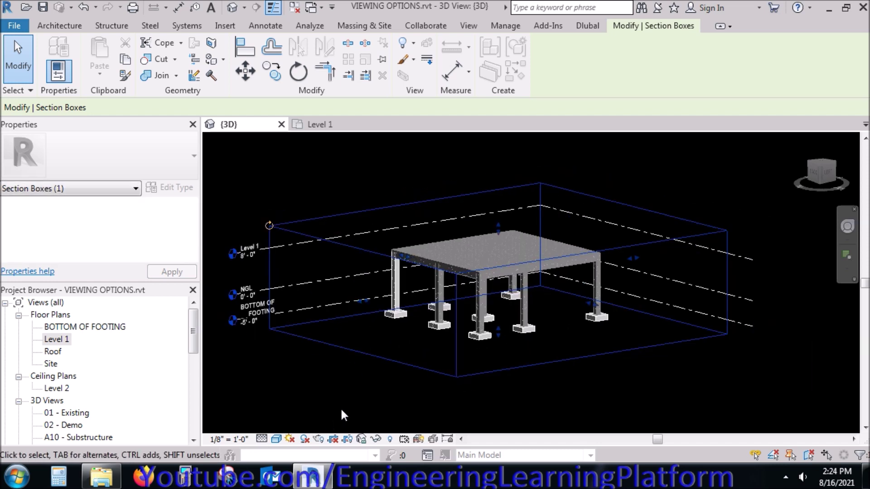
- Deselect the section box and switch the view to Wireframe
left_click(350, 439)
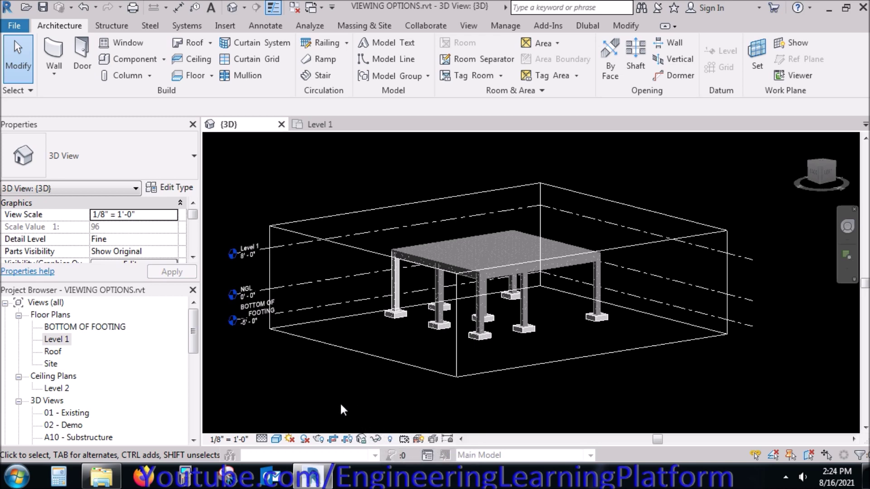
middle_click_drag(423, 381, 429, 412, "shift")
left_click(277, 440)
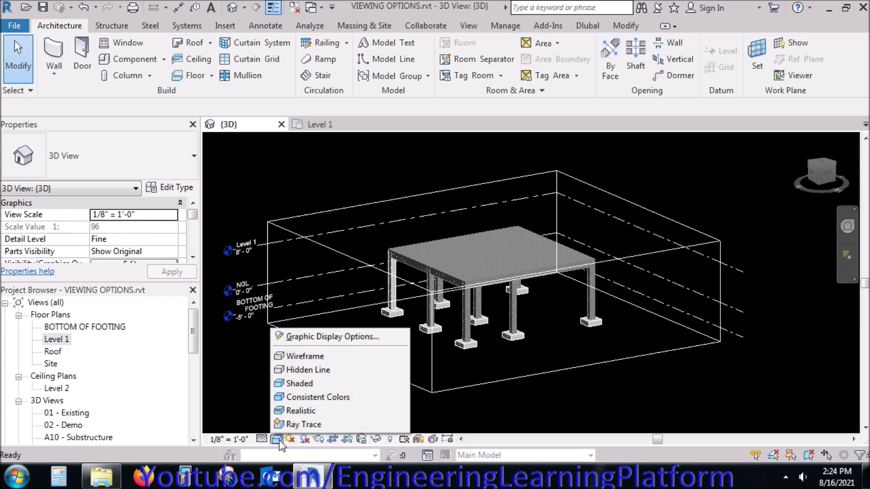
left_click(306, 354)
- Uncheck Section Box in Properties and apply to remove it from the 3D view
scroll(491, 291, "up", 2)
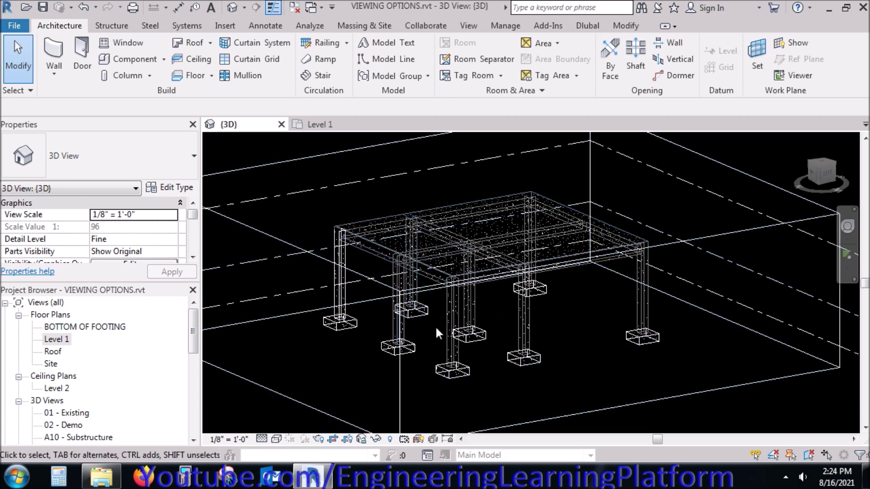
scroll(435, 326, "up", 1)
left_click_drag(190, 215, 190, 223)
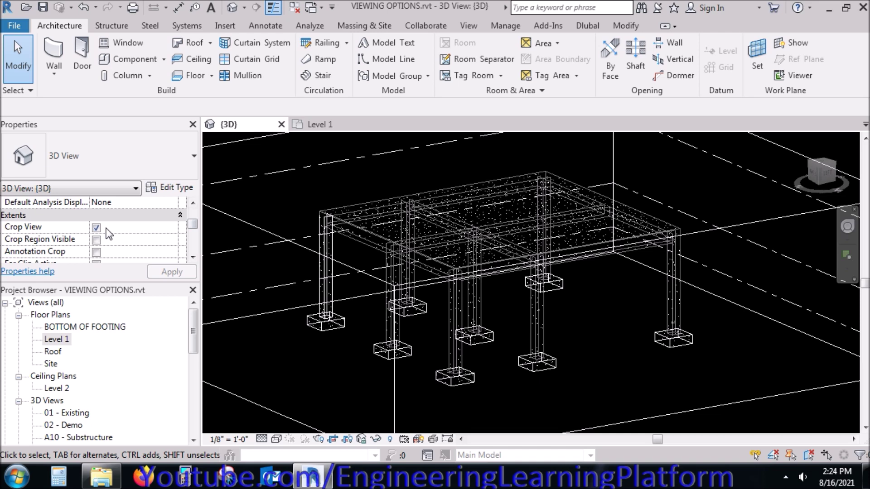
scroll(191, 225, "down", 3)
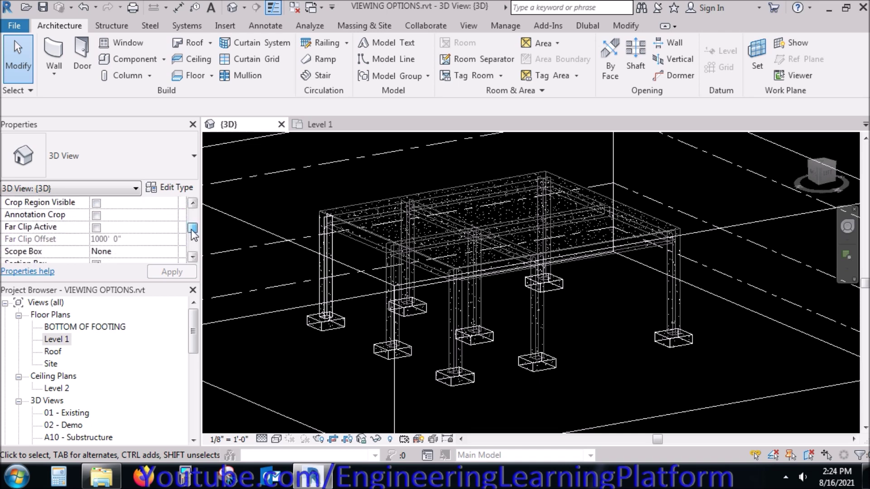
left_click(96, 228)
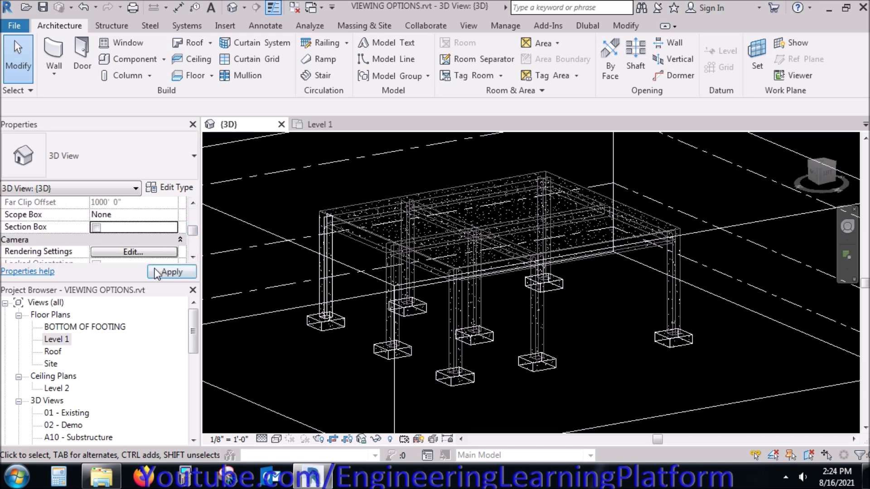
left_click(161, 273)
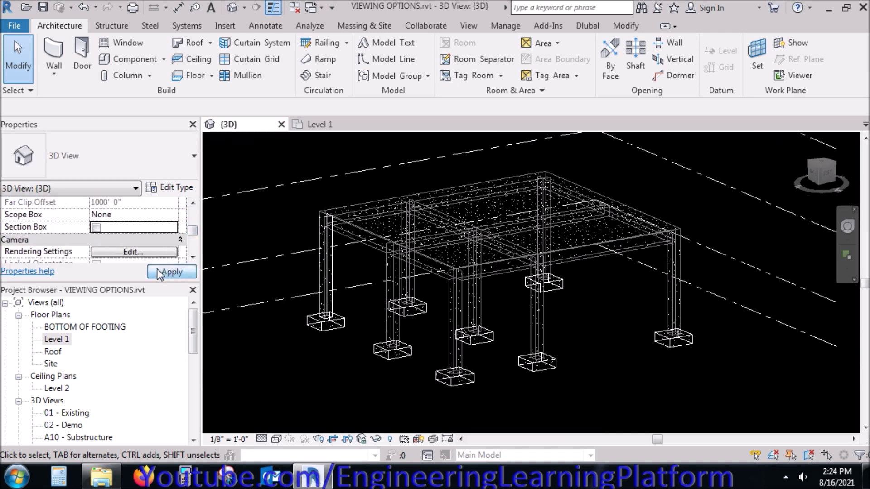
- Cycle the visual style through Hidden Line, Shaded, Consistent Colors, and Realistic
left_click(275, 439)
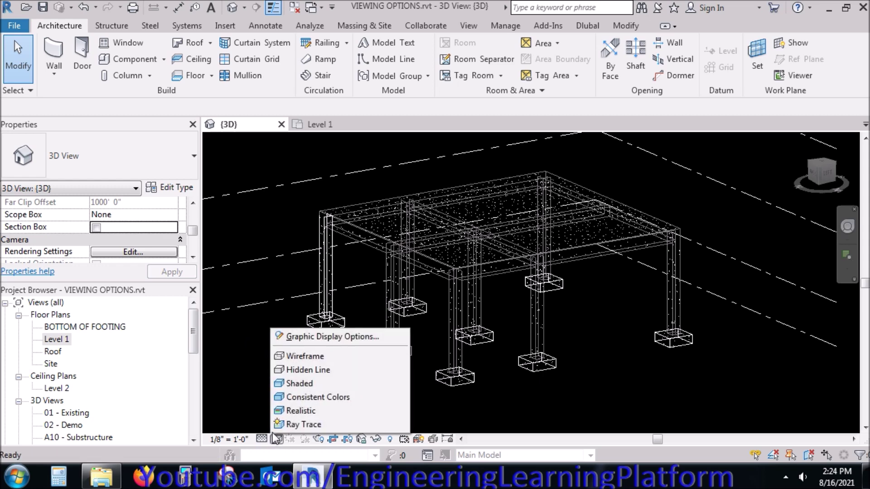
left_click(294, 369)
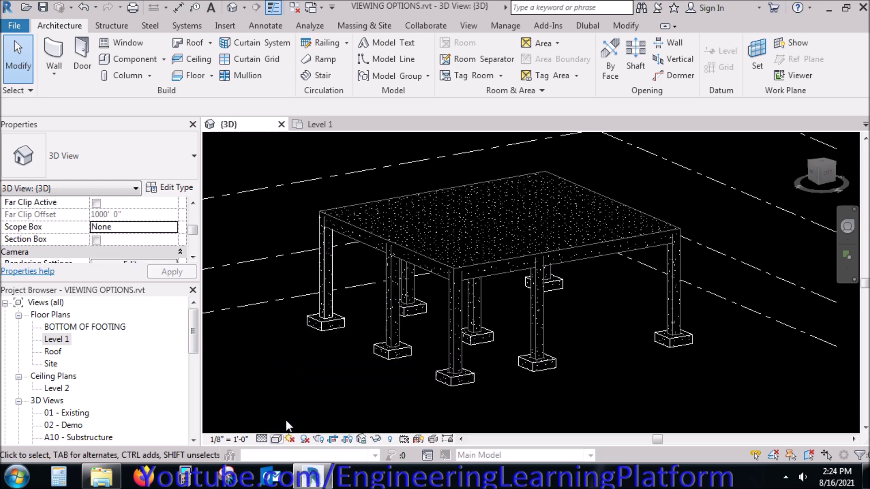
left_click(276, 440)
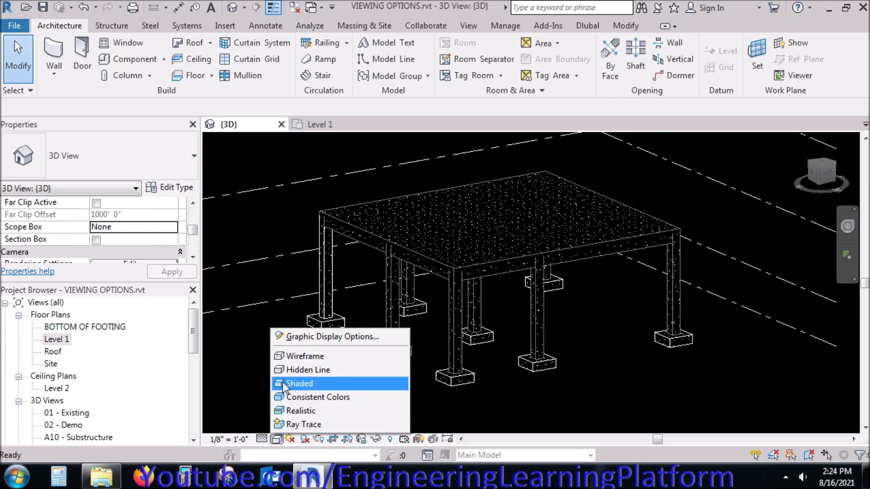
left_click(290, 384)
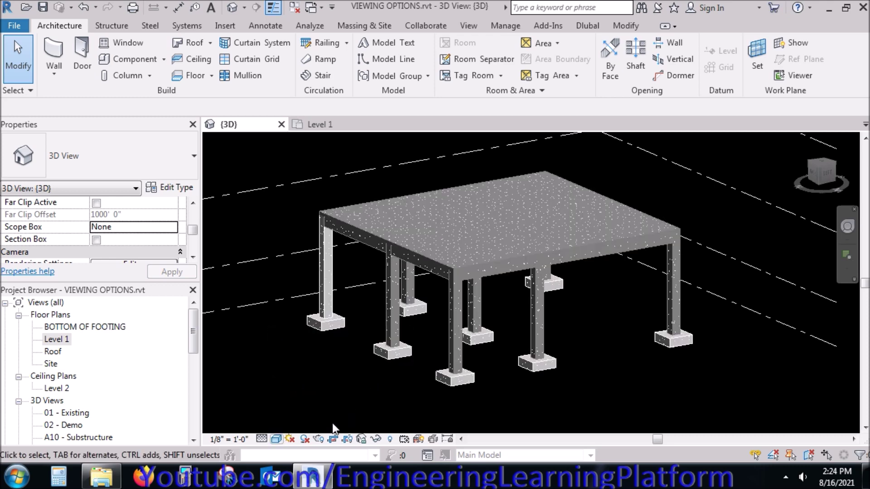
left_click(276, 439)
left_click(287, 397)
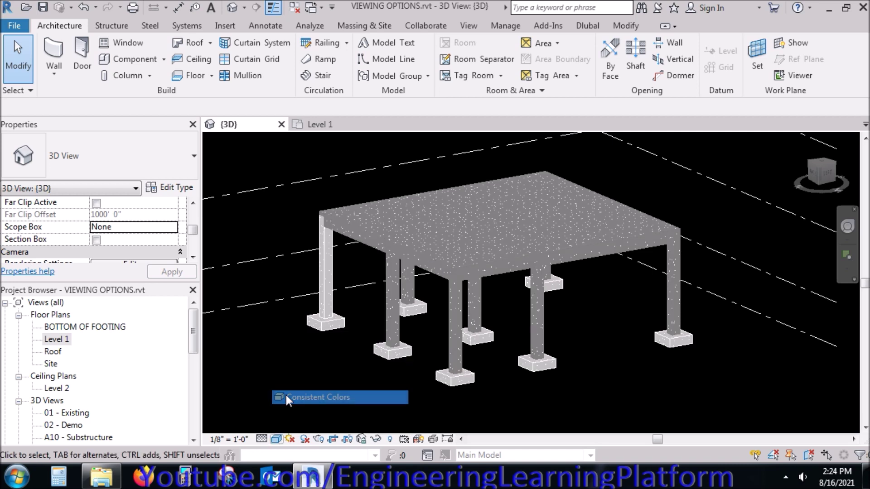
left_click(276, 440)
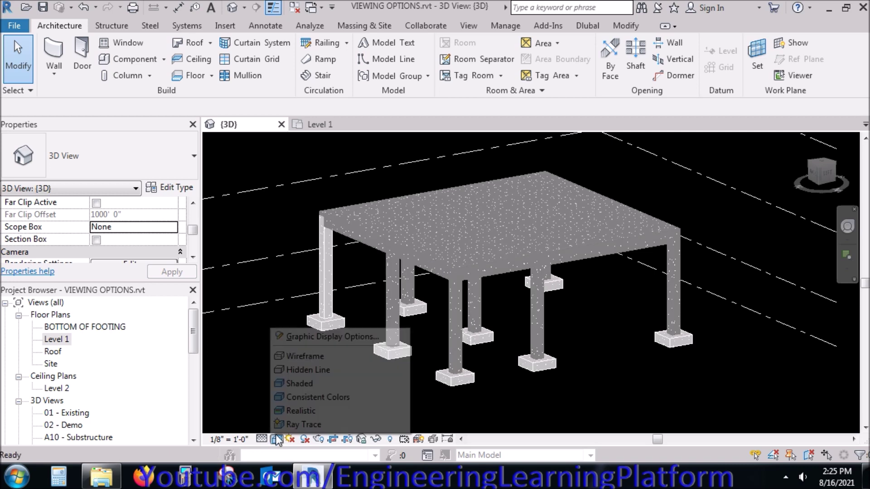
left_click(284, 411)
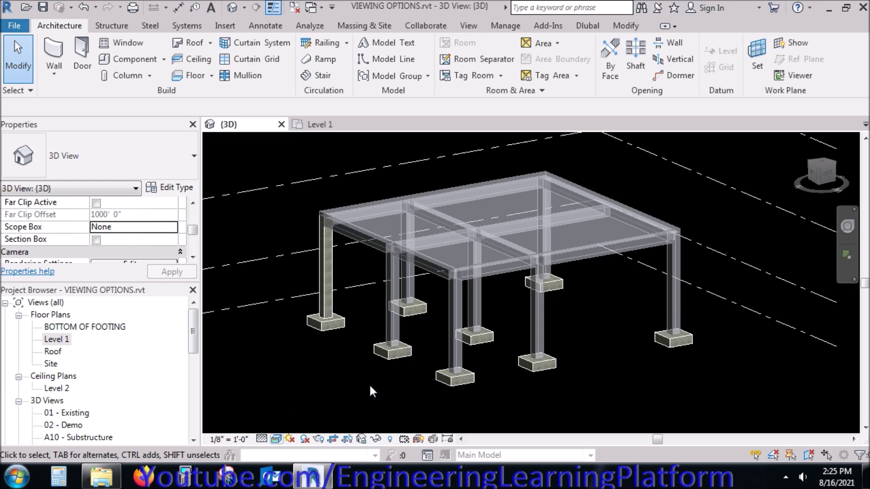
- Window-select the whole concrete frame: slab, beams, columns and footings
middle_click_drag(422, 391, 472, 411, "shift")
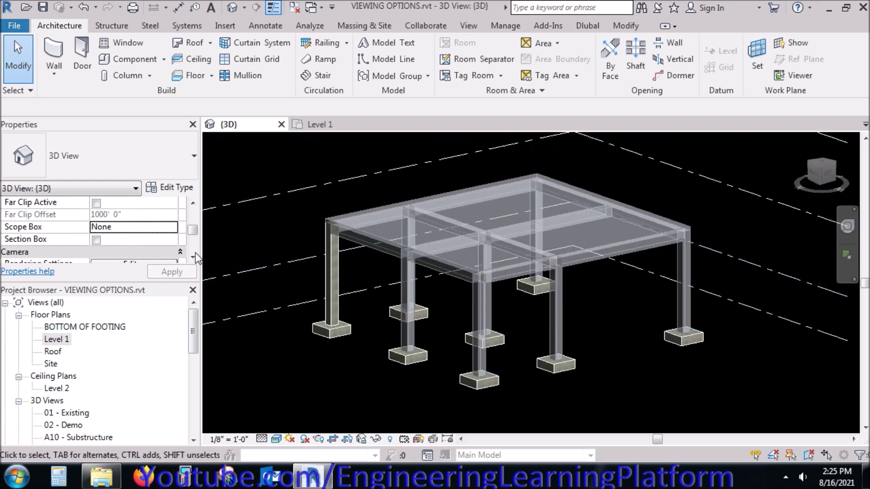
left_click_drag(194, 233, 192, 252)
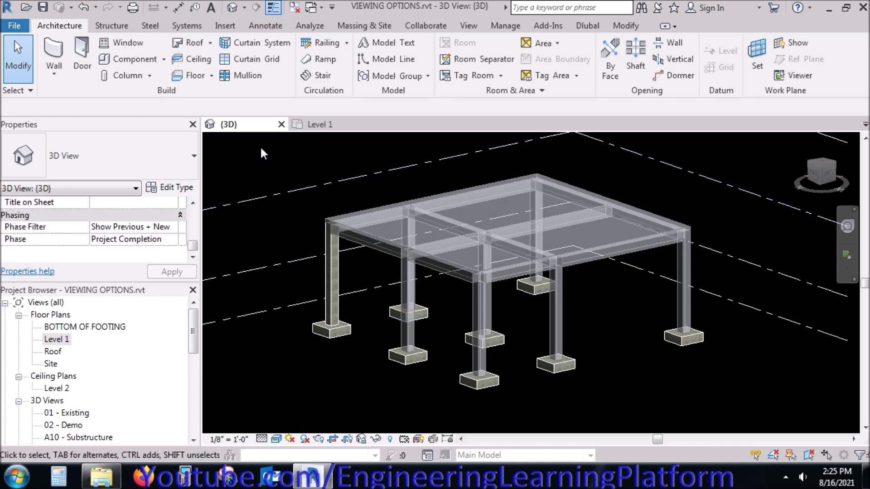
left_click_drag(259, 145, 774, 438)
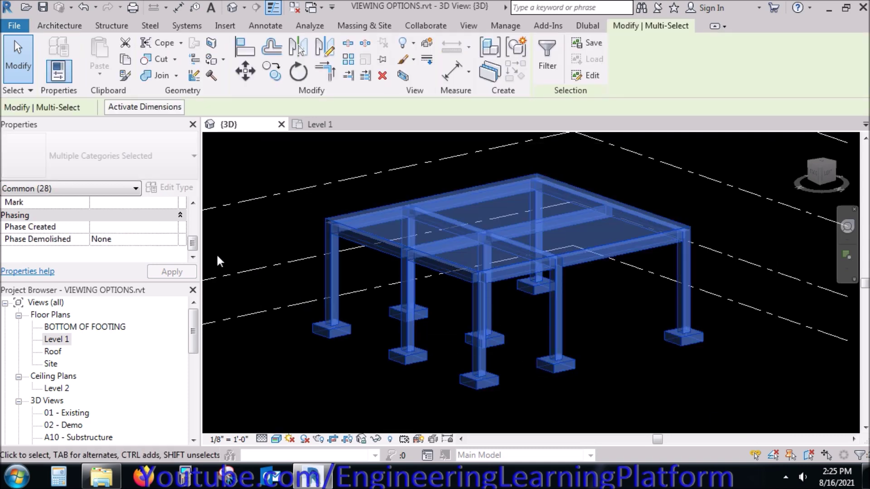
mouse_move(191, 244)
left_mouse_down()
mouse_move(197, 214)
mouse_move(194, 242)
left_mouse_up()
- Set the selection's Phase Created to Project Completion, apply it, then deselect
left_click(171, 243)
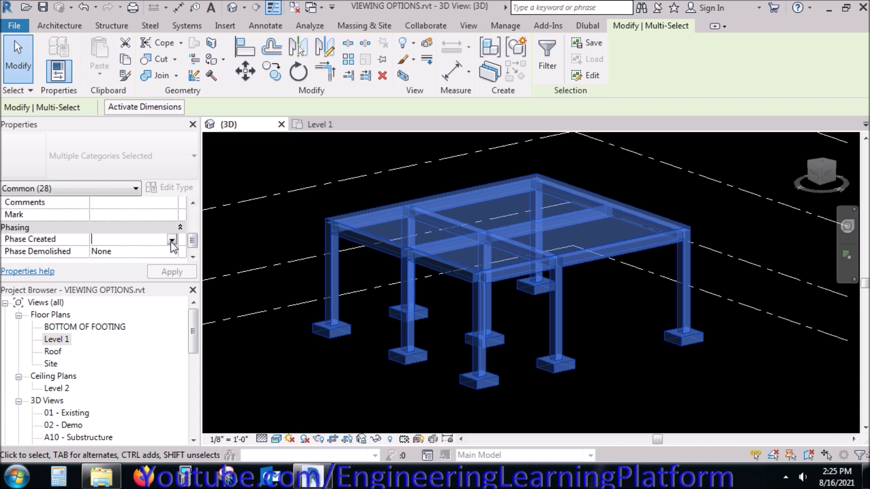
left_click(171, 241)
scroll(191, 269, "down", 1)
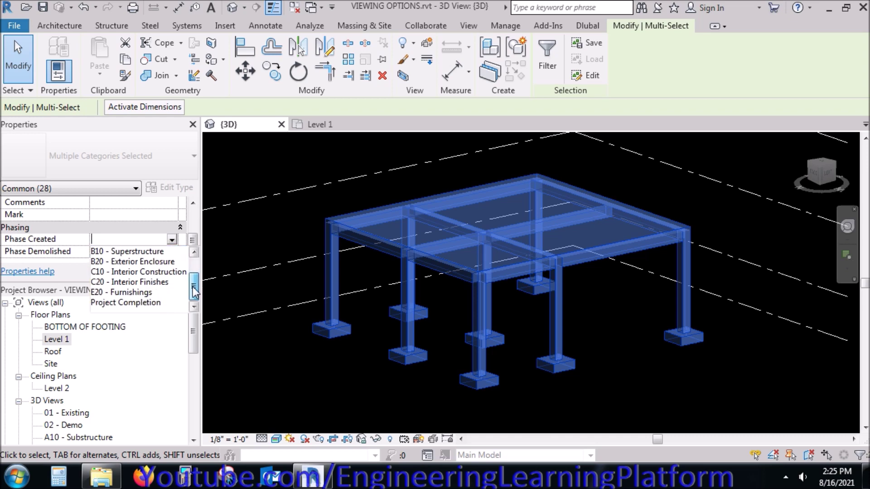
left_click(154, 302)
left_click(168, 271)
left_click(275, 353)
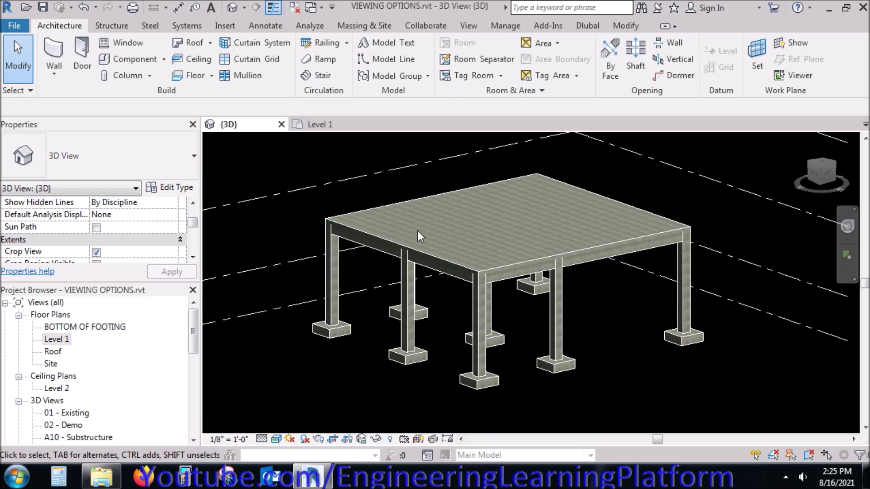
- Orbit lower, switch on Reveal Hidden Elements in the 3D view, and zoom toward the slab corner
mouse_move(498, 406)
middle_mouse_down("shift")
mouse_move(511, 367)
mouse_move(495, 407)
mouse_move(485, 396)
mouse_move(496, 410)
middle_mouse_up("shift")
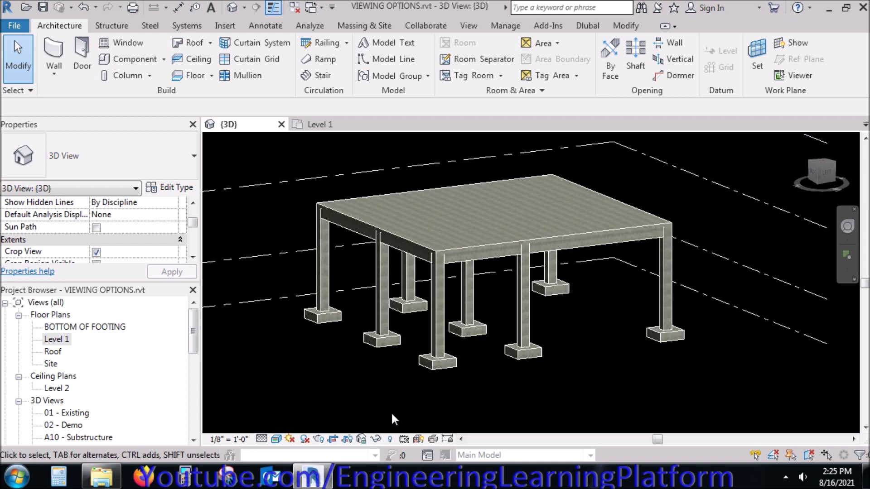
left_click_drag(193, 222, 192, 245)
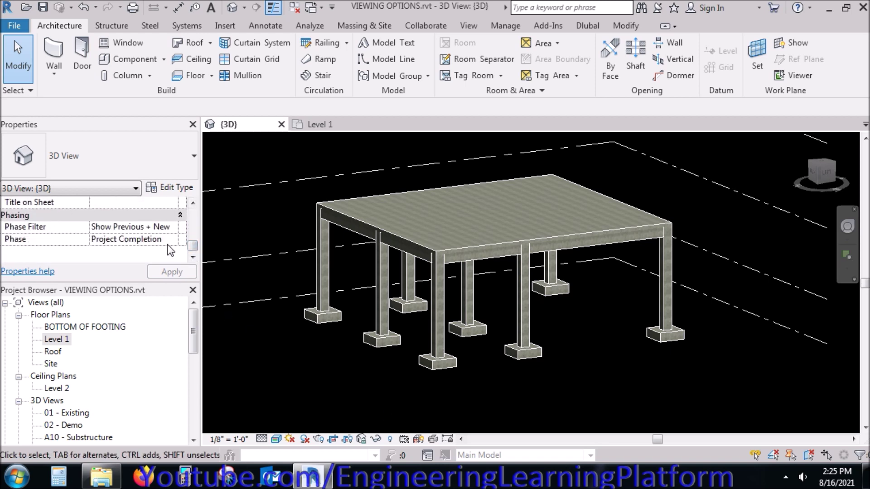
left_click(388, 442)
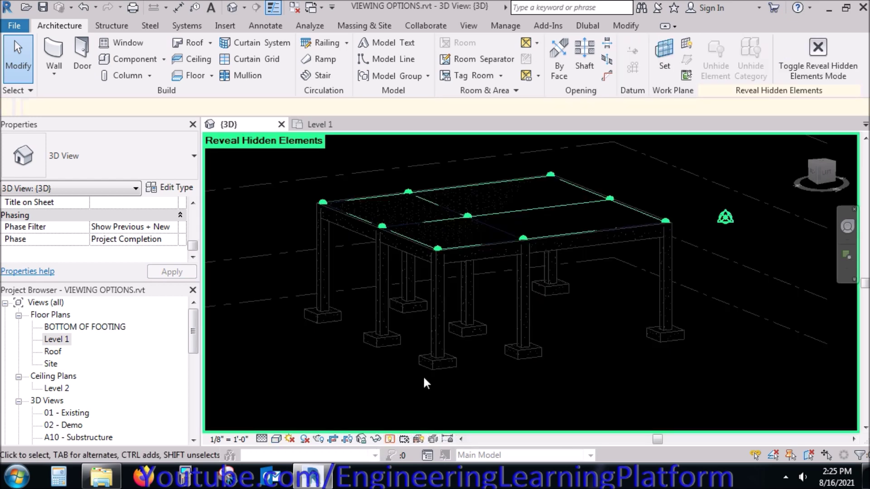
scroll(426, 248, "up", 2)
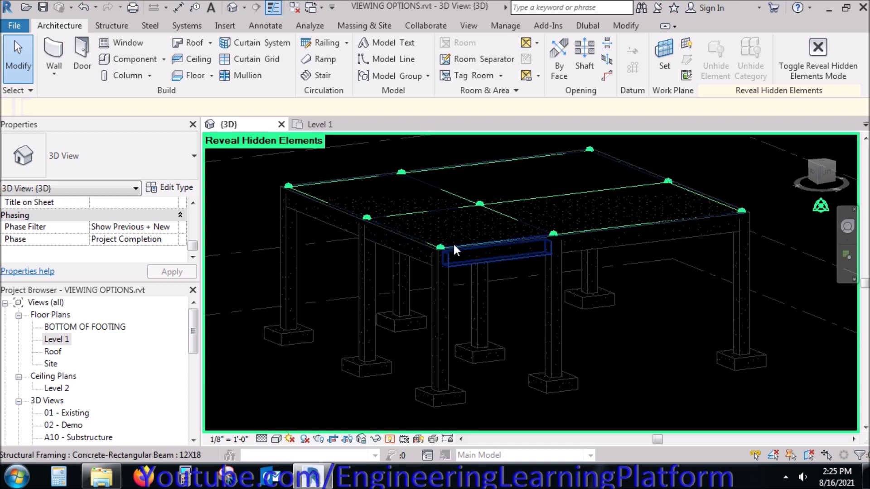